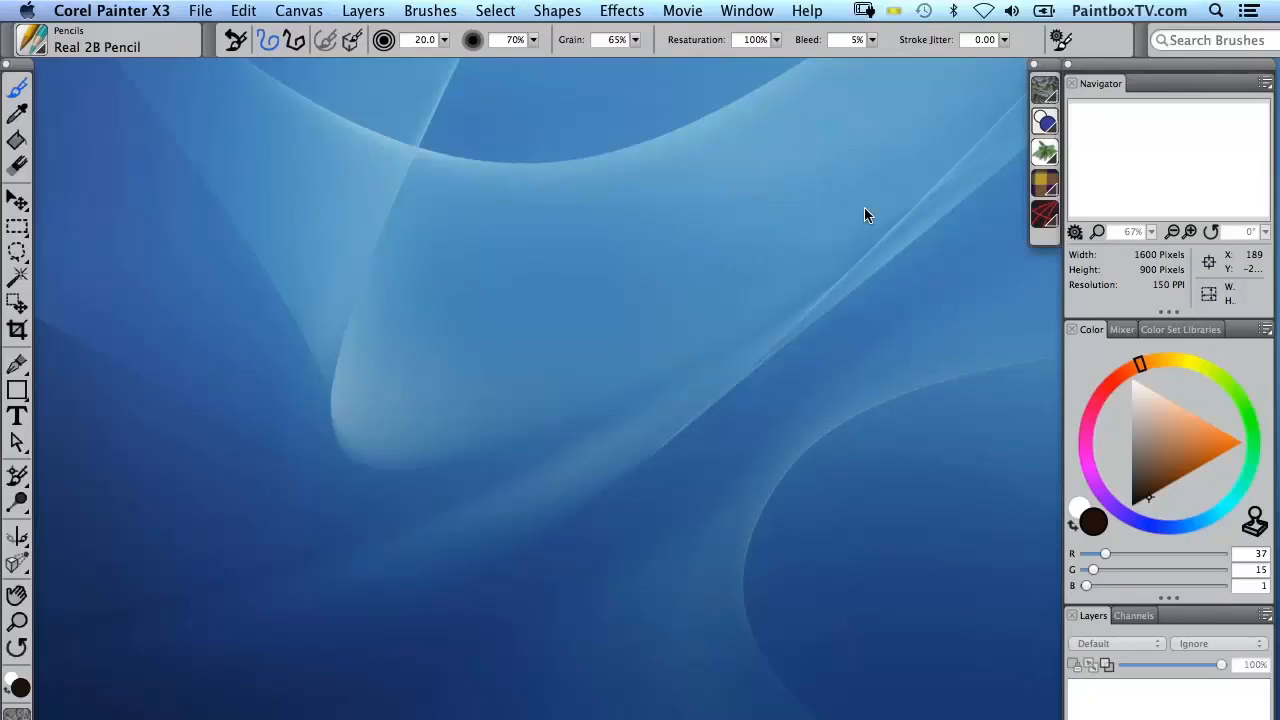
Create a new blank image of 1600 by 900 pixels at 150 pixels per inch with a white canvas.
left_click(199, 11)
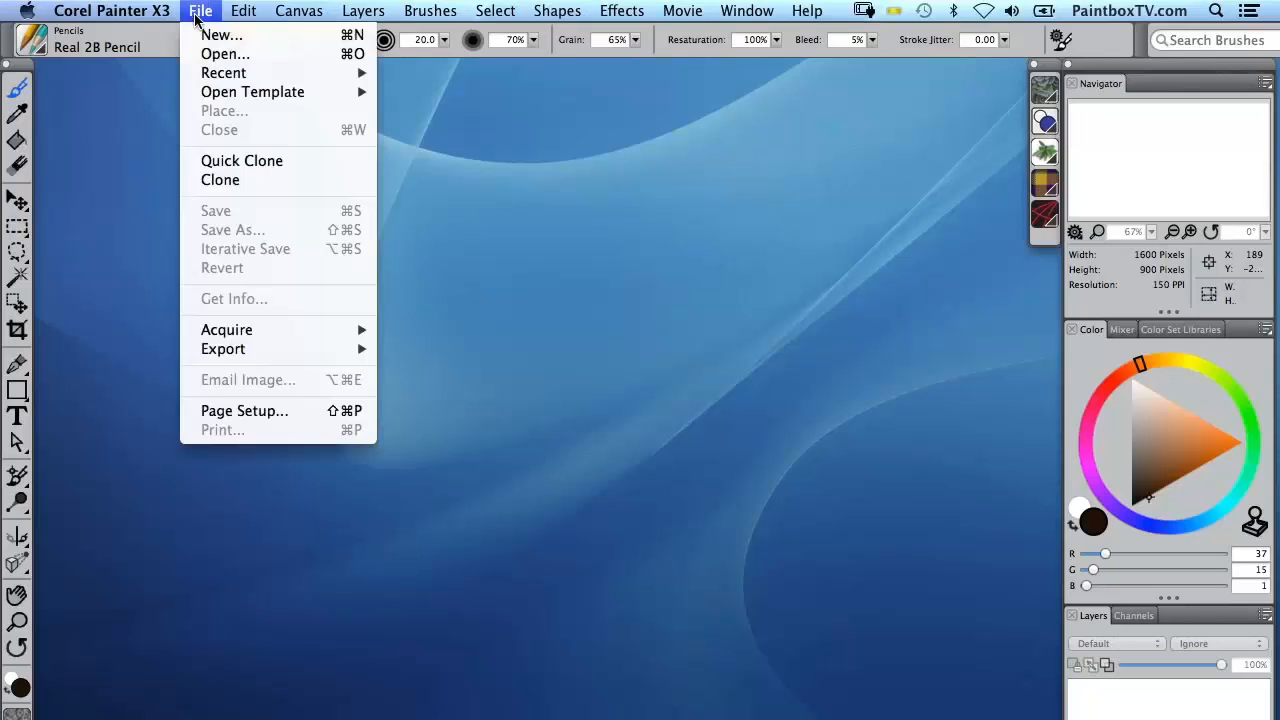
left_click(212, 37)
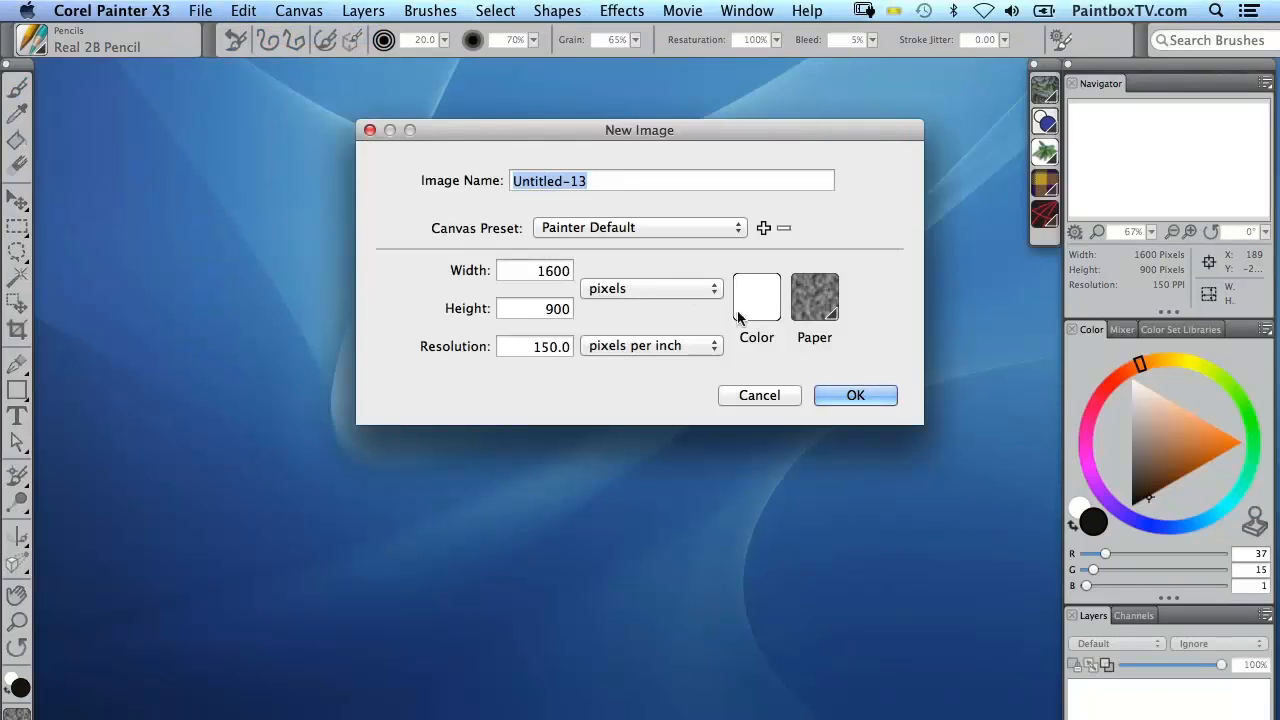
left_click(876, 395)
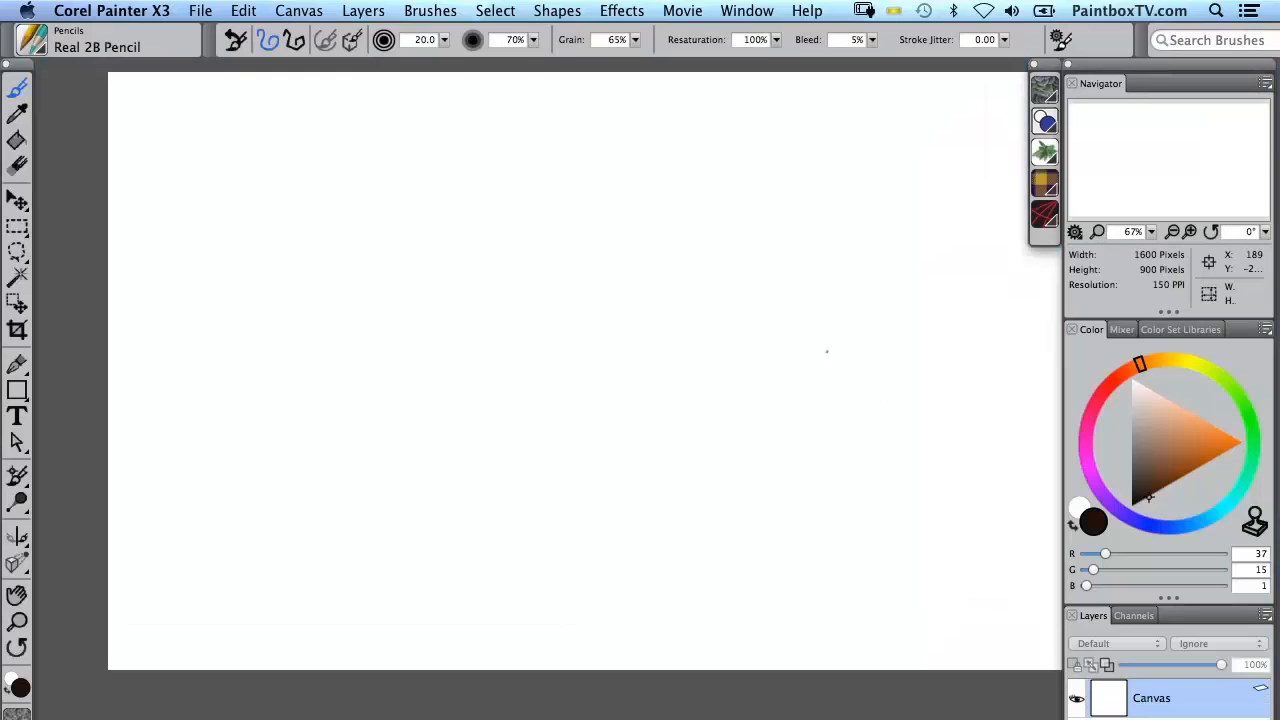
Draw two wavy strokes across the upper half of the canvas with the Real 2B Pencil, varying from thin to thick.
mouse_move(840, 314)
left_mouse_down()
mouse_move(757, 303)
mouse_move(774, 309)
mouse_move(763, 294)
mouse_move(768, 307)
left_mouse_up()
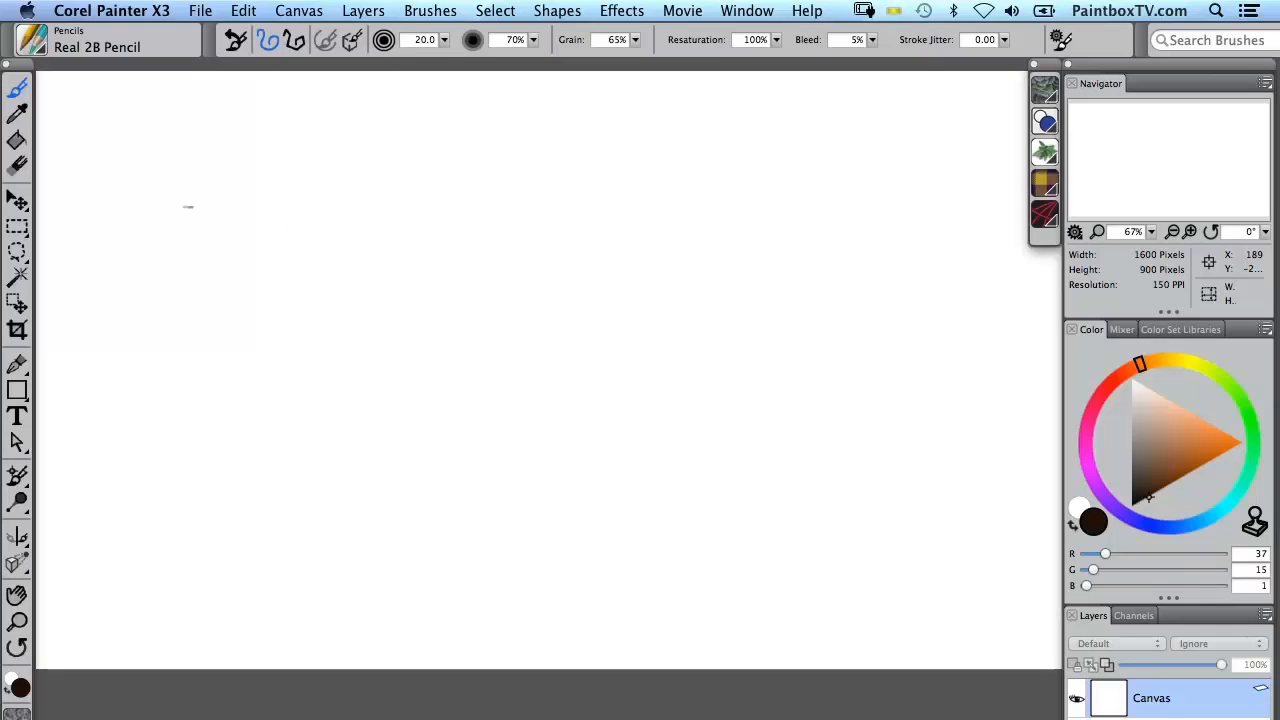
mouse_move(220, 209)
left_mouse_down()
mouse_move(254, 230)
mouse_move(384, 252)
mouse_move(488, 237)
mouse_move(527, 264)
mouse_move(634, 249)
mouse_move(769, 330)
mouse_move(888, 298)
left_mouse_up()
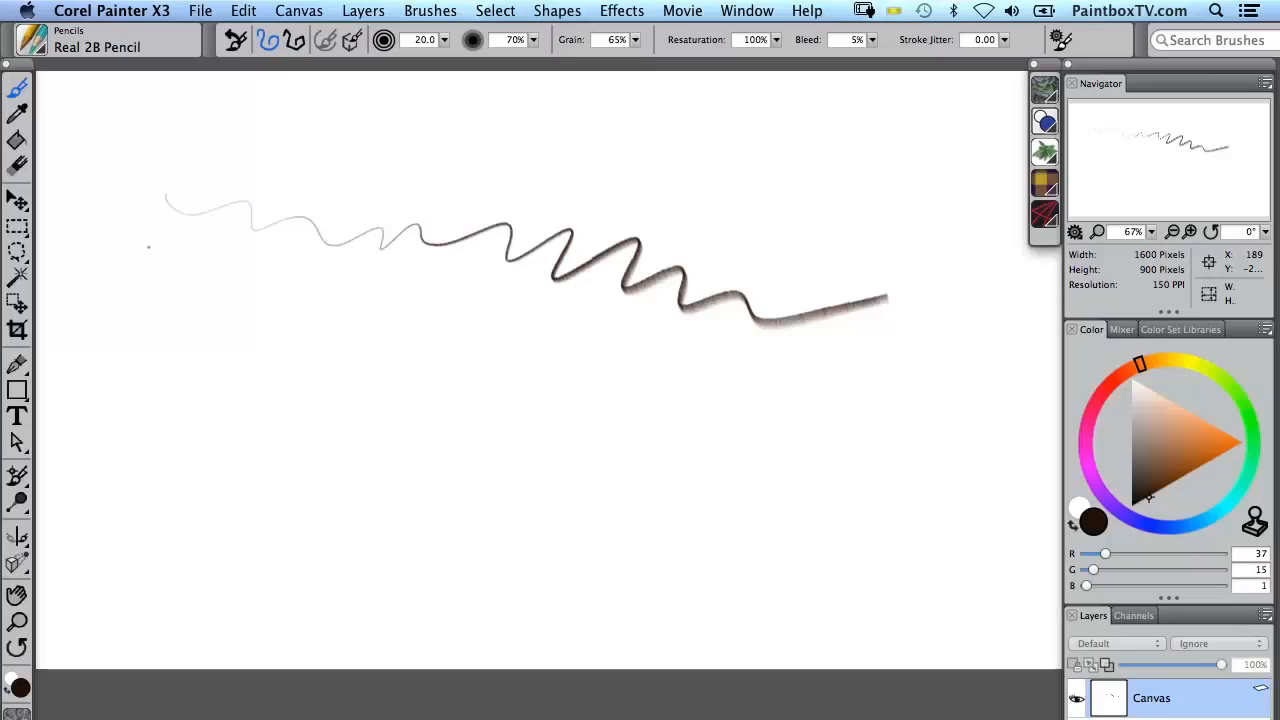
left_click_drag(158, 263, 172, 278)
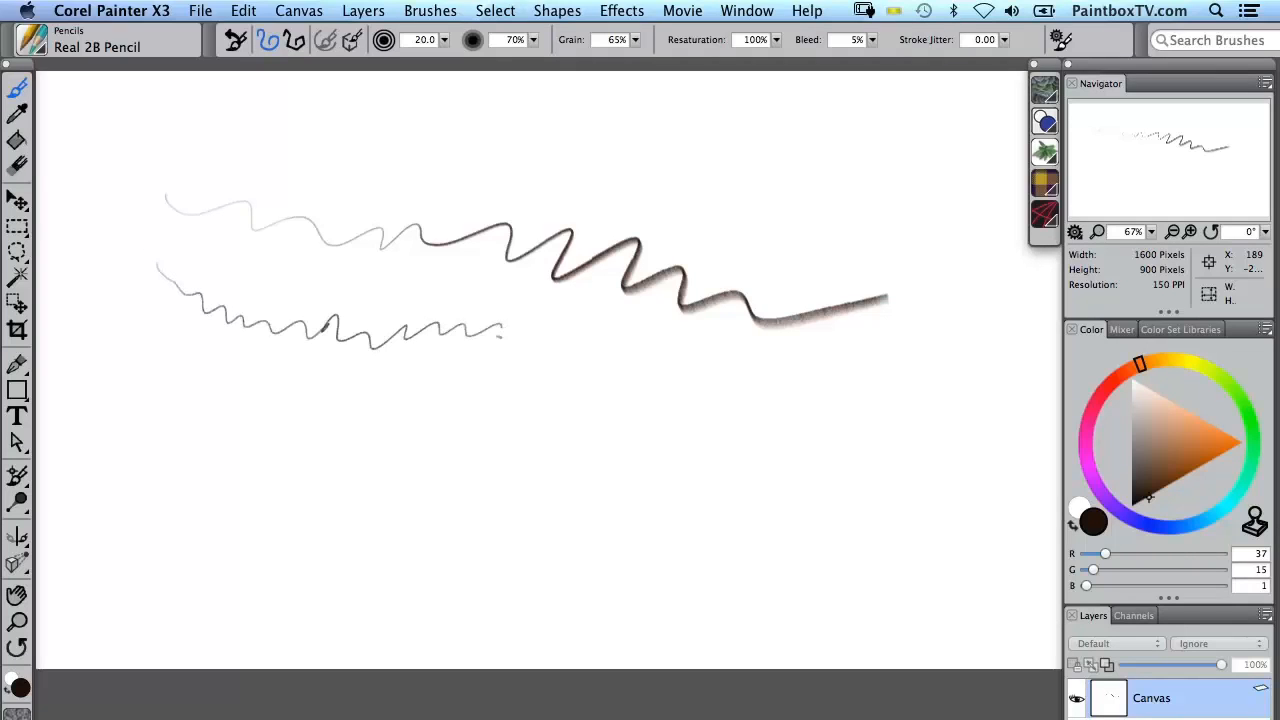
mouse_move(548, 347)
left_mouse_down()
mouse_move(600, 351)
mouse_move(610, 384)
mouse_move(691, 417)
mouse_move(770, 419)
mouse_move(963, 393)
left_mouse_up()
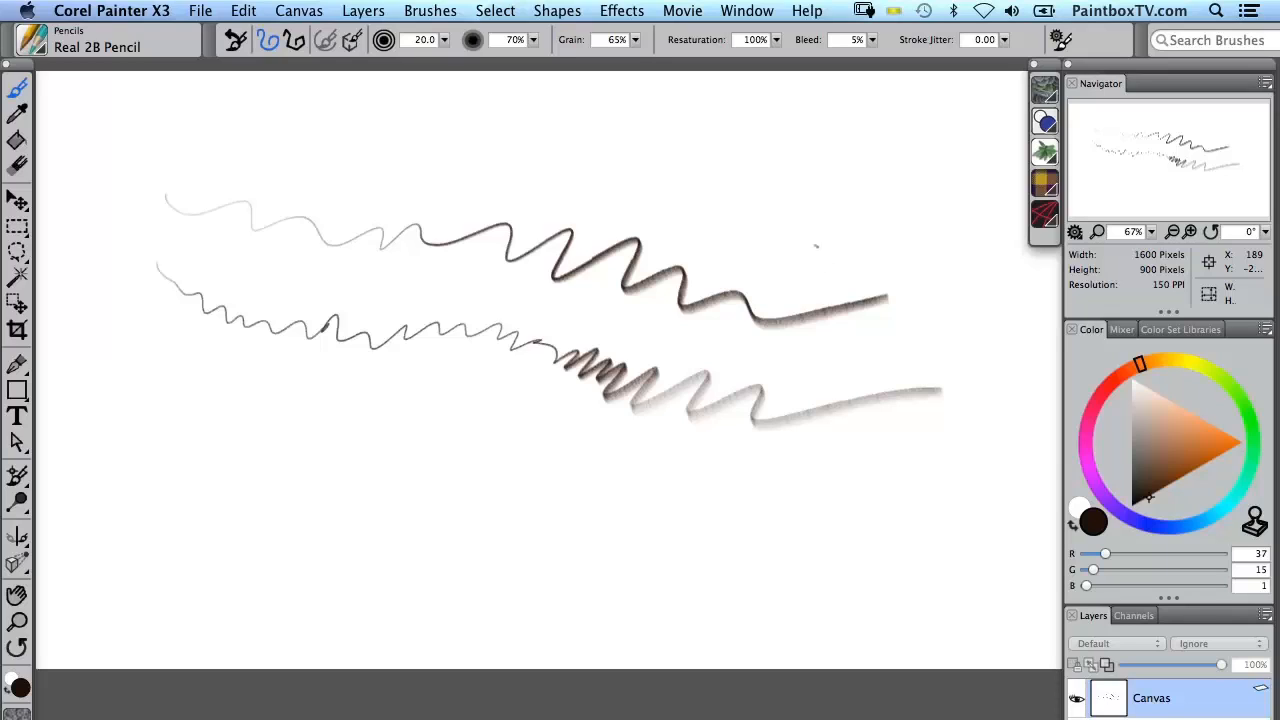
Show the Recent Brushes bar and place it above the canvas, beside the media selector.
left_click(31, 43)
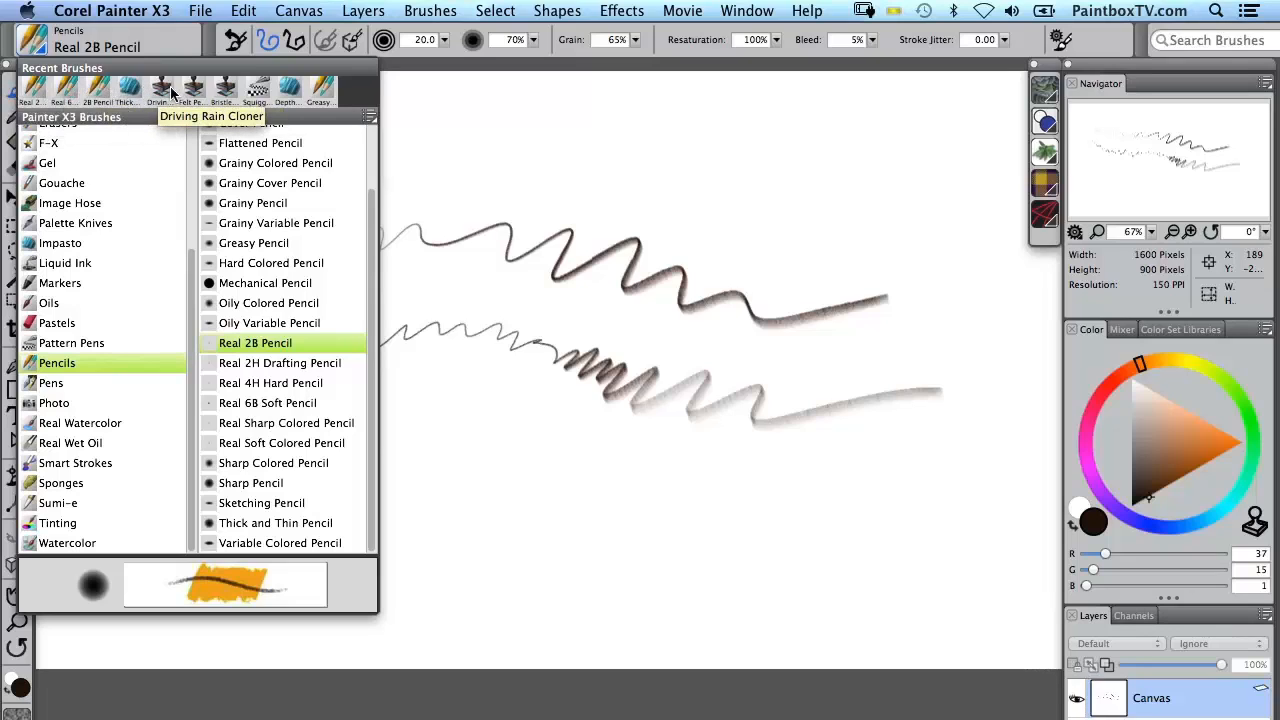
left_click(500, 142)
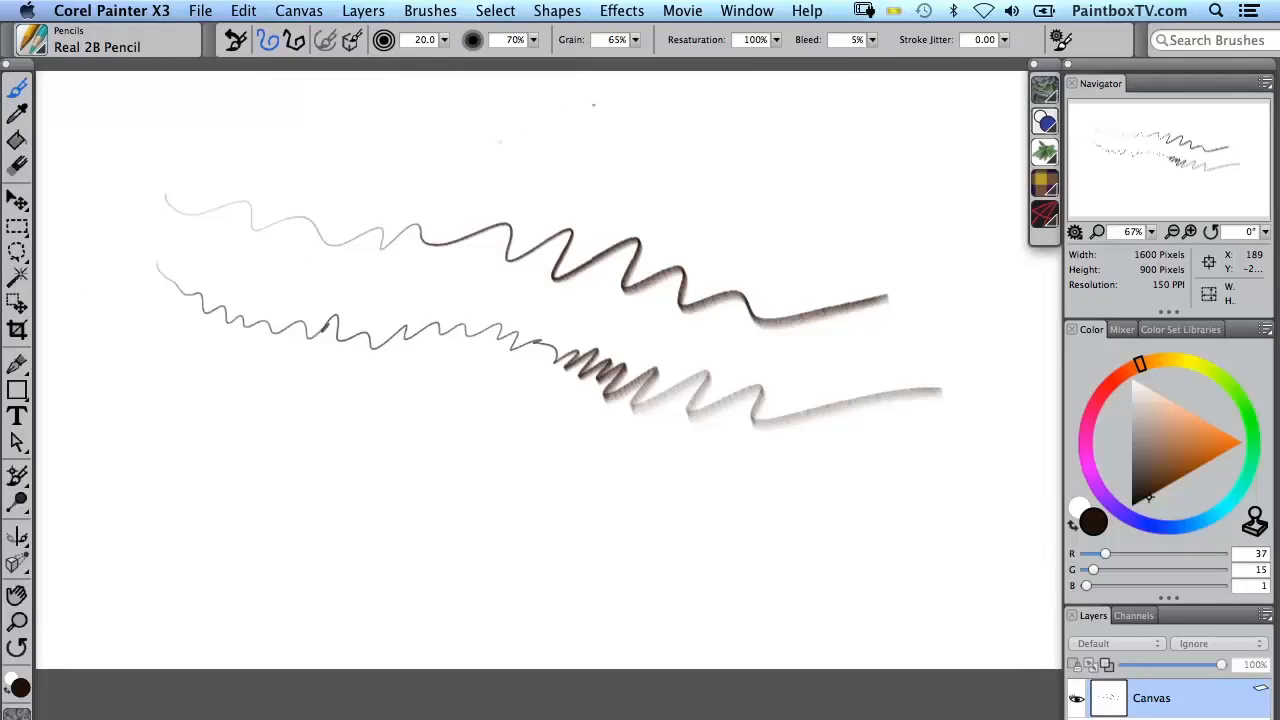
left_click(765, 11)
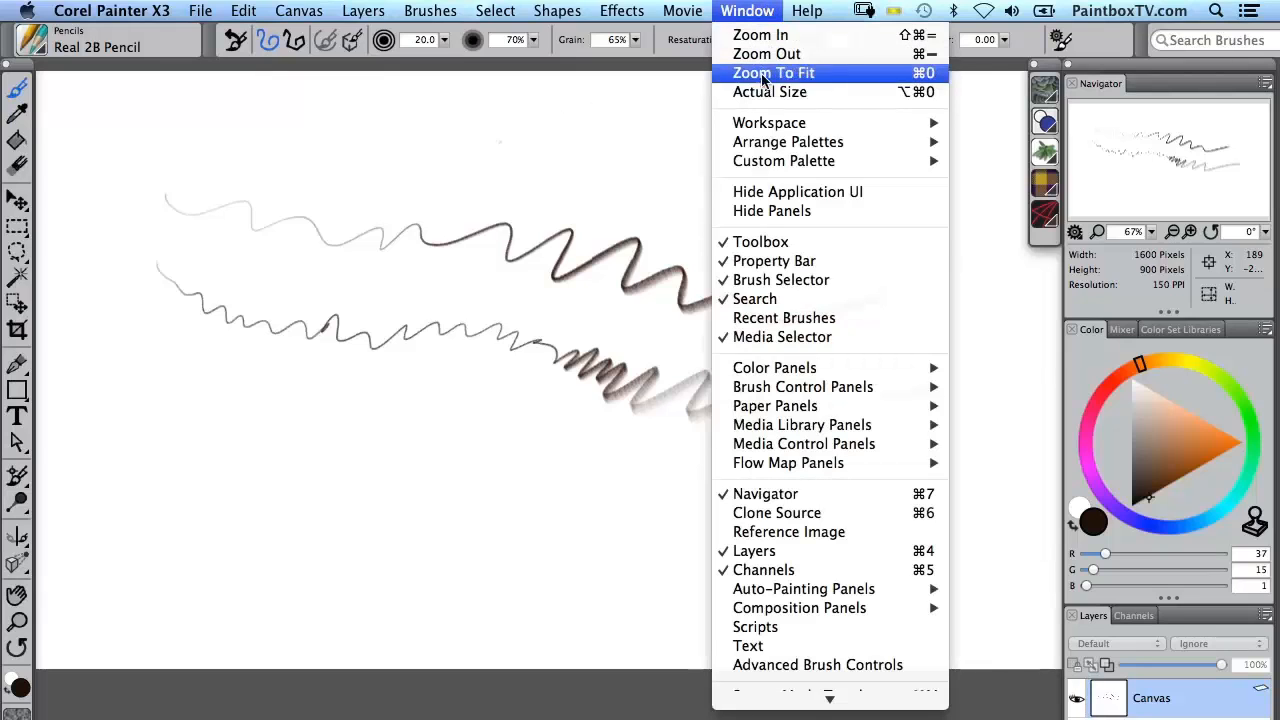
left_click(790, 320)
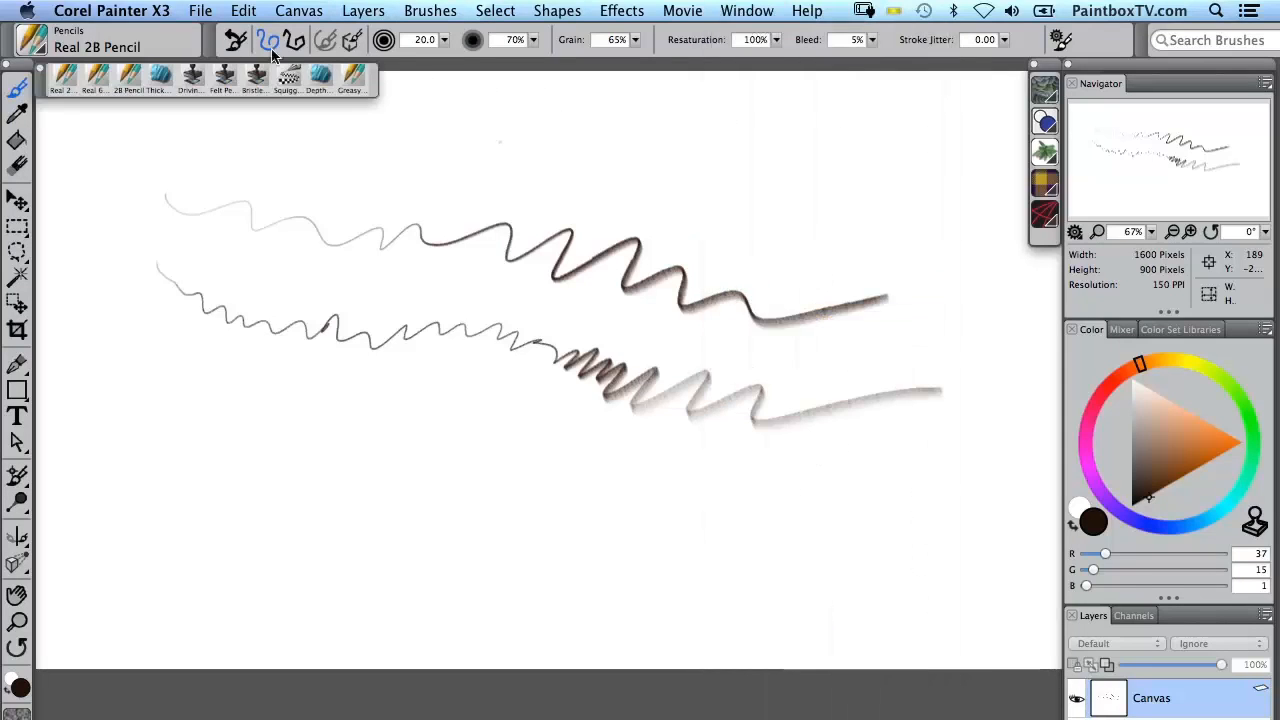
mouse_move(62, 83)
left_mouse_down()
mouse_move(174, 202)
mouse_move(580, 145)
mouse_move(684, 89)
left_mouse_up()
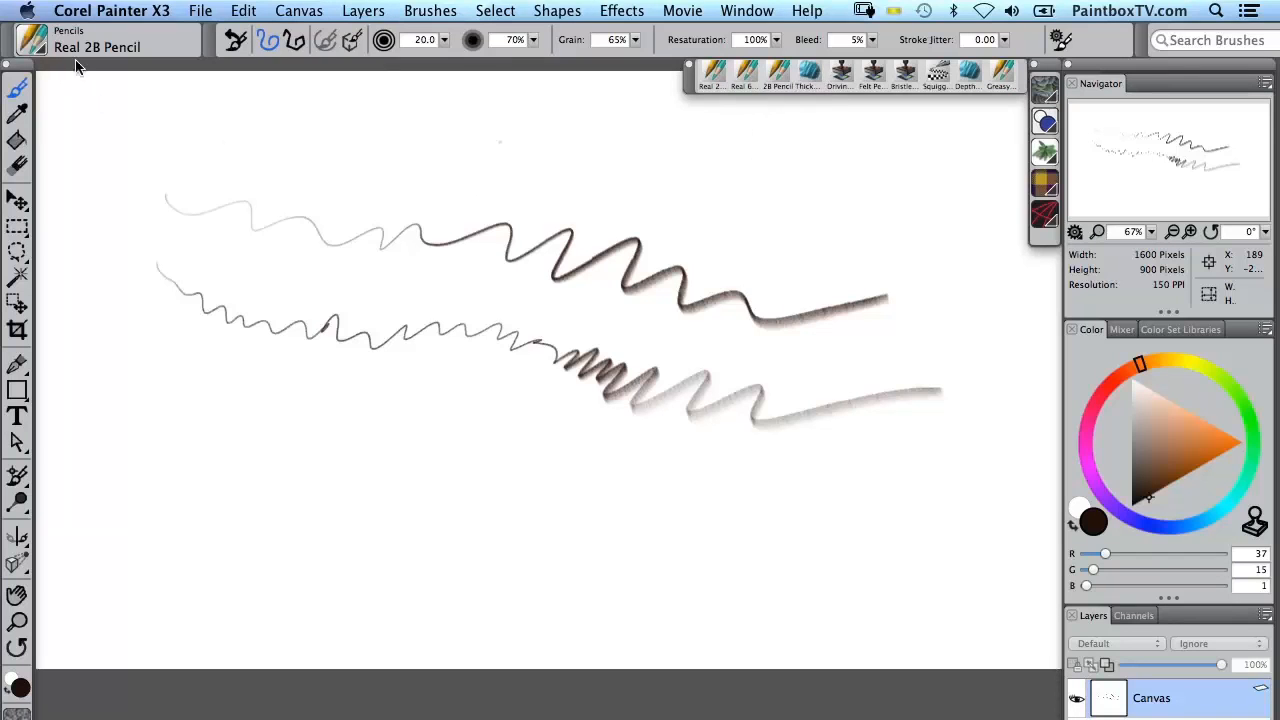
Examine the brush library's category list and the variants available under Pencils.
left_click(33, 42)
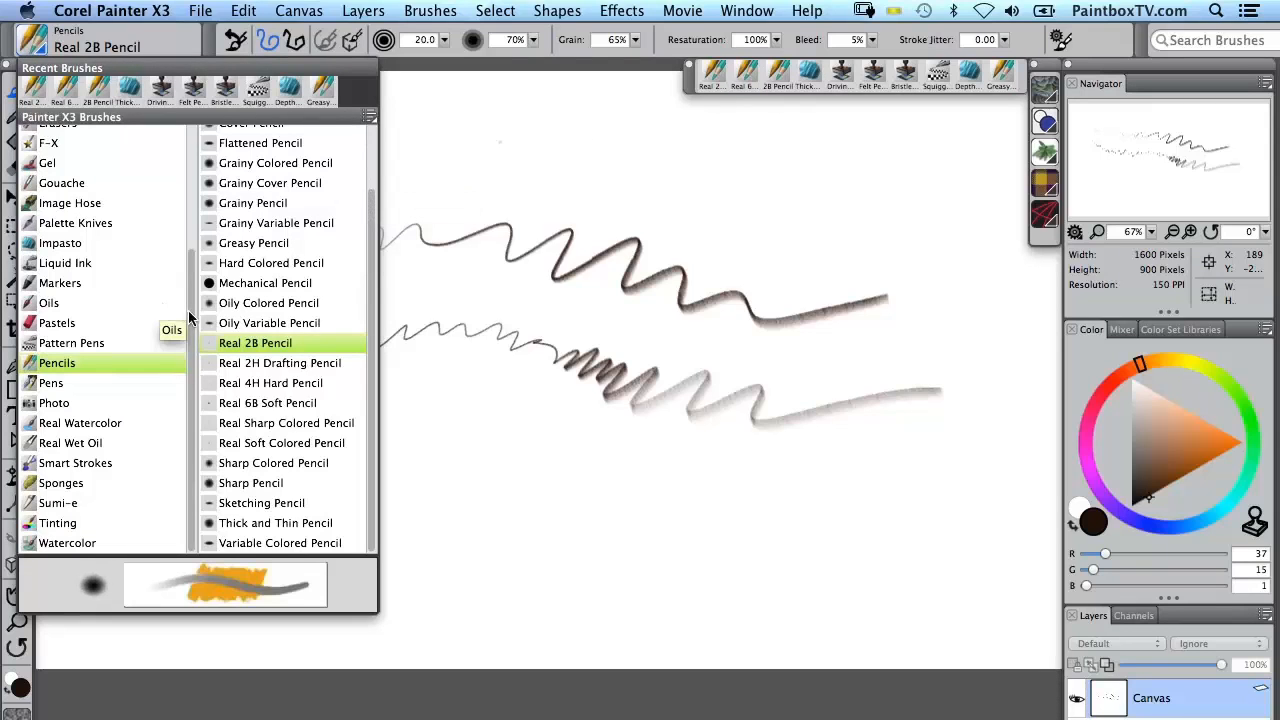
scroll(175, 320, "up", 5)
scroll(180, 360, "down", 5)
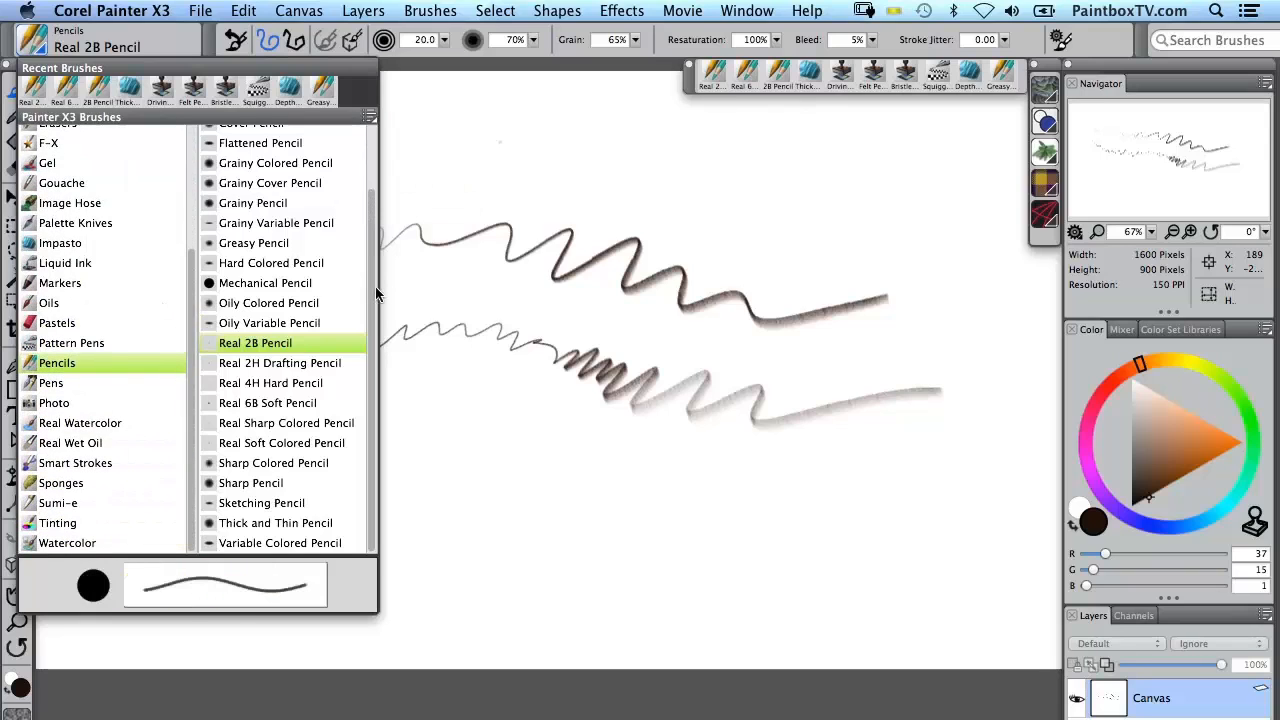
scroll(367, 160, "up", 3)
scroll(377, 376, "down", 3)
scroll(330, 360, "up", 3)
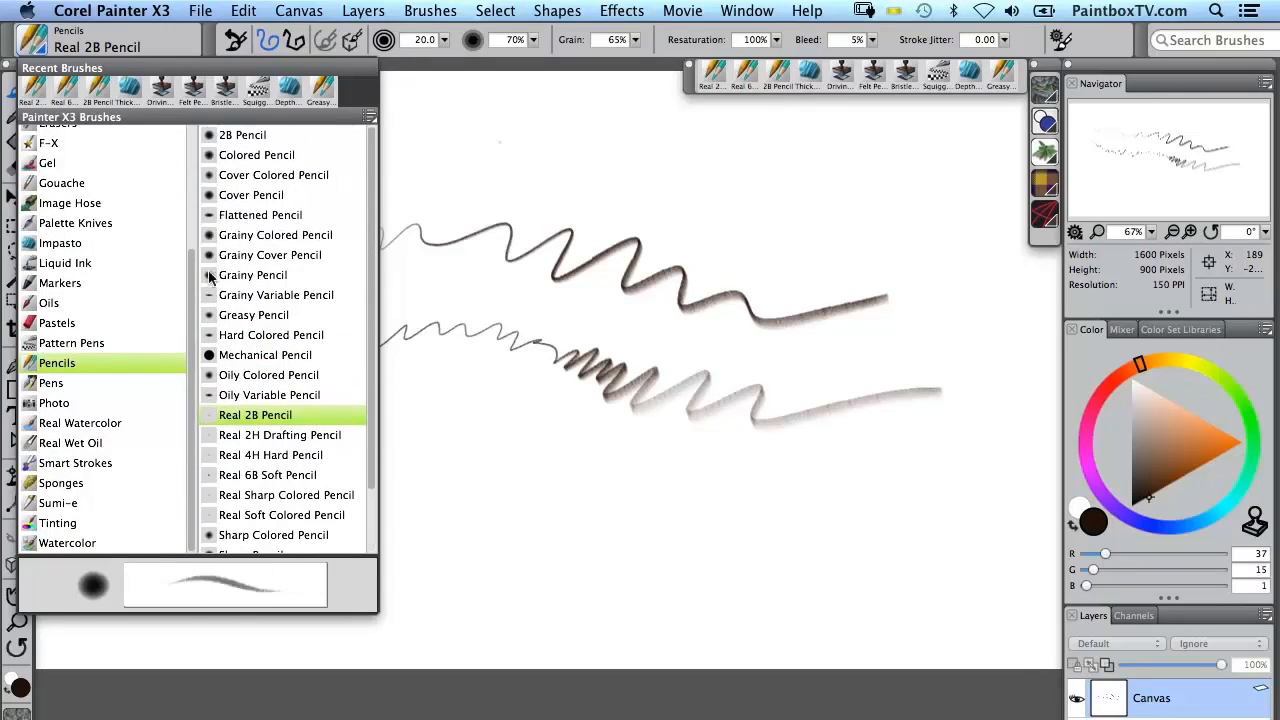
scroll(191, 306, "up", 5)
scroll(197, 270, "down", 3)
scroll(197, 220, "up", 5)
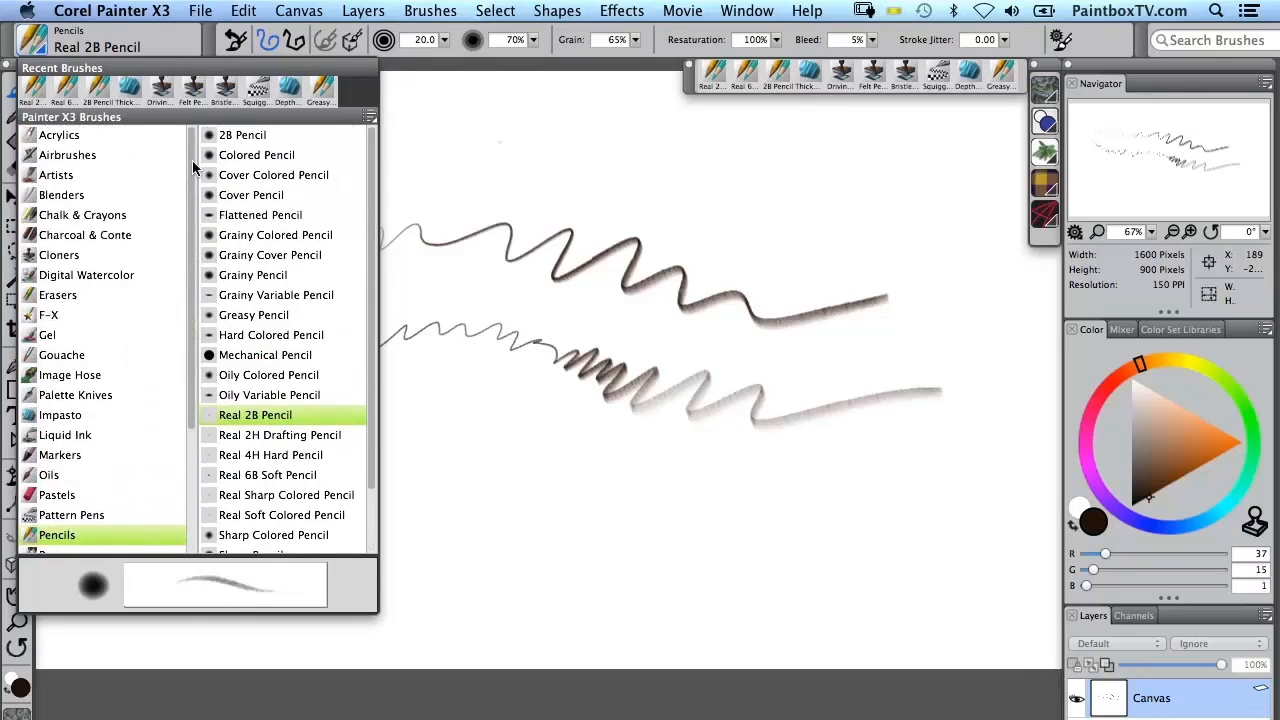
scroll(198, 177, "down", 3)
scroll(192, 175, "up", 3)
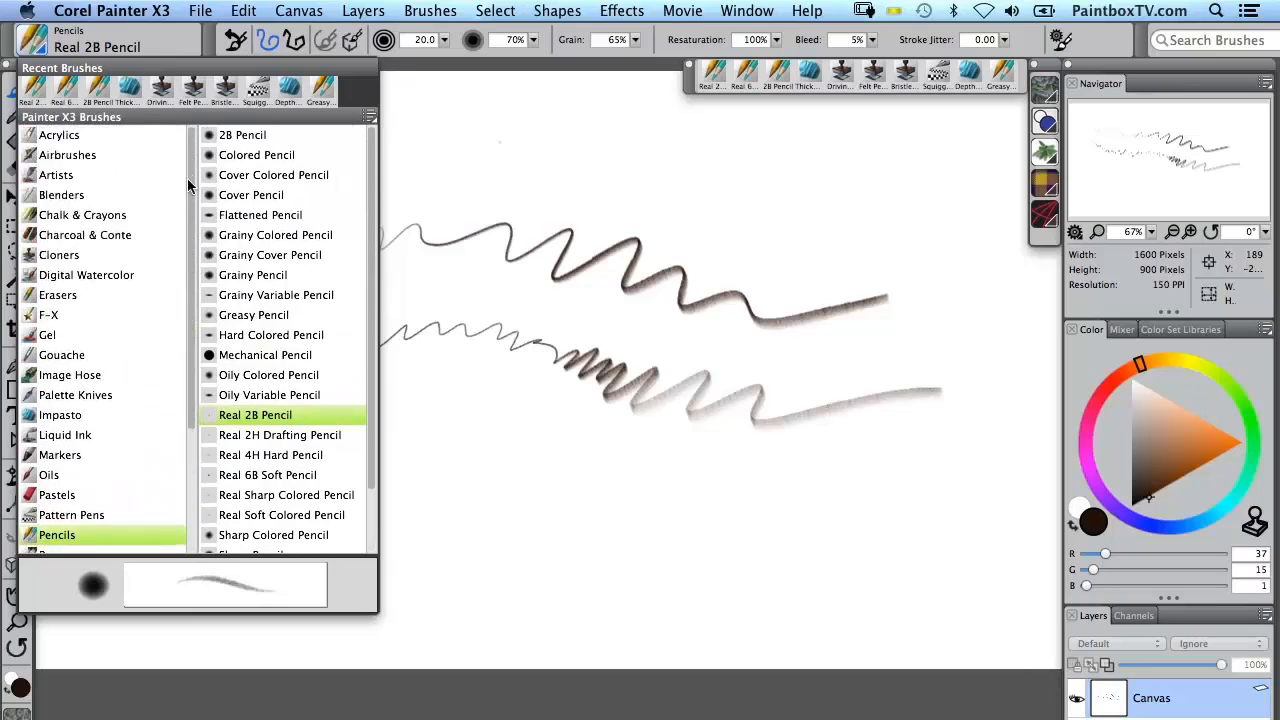
Examine the brush variants in the Acrylics and Airbrushes categories.
left_click(70, 140)
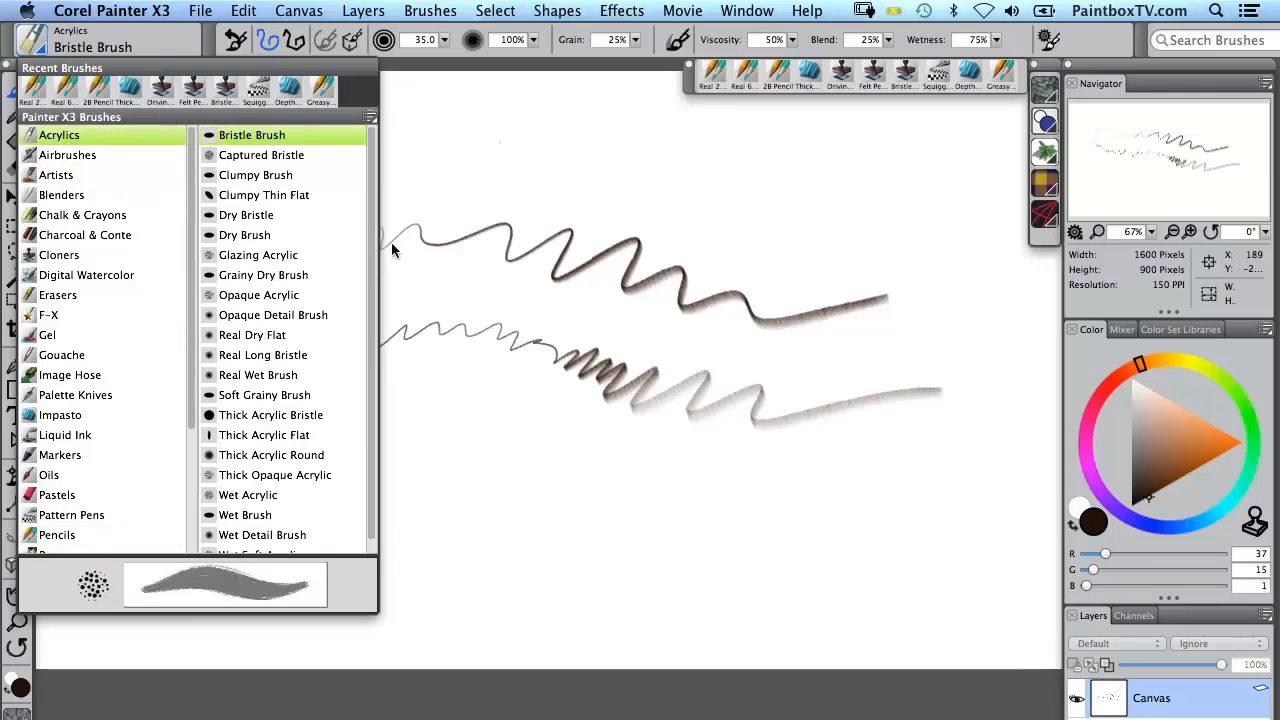
scroll(370, 350, "down", 1)
scroll(324, 196, "up", 1)
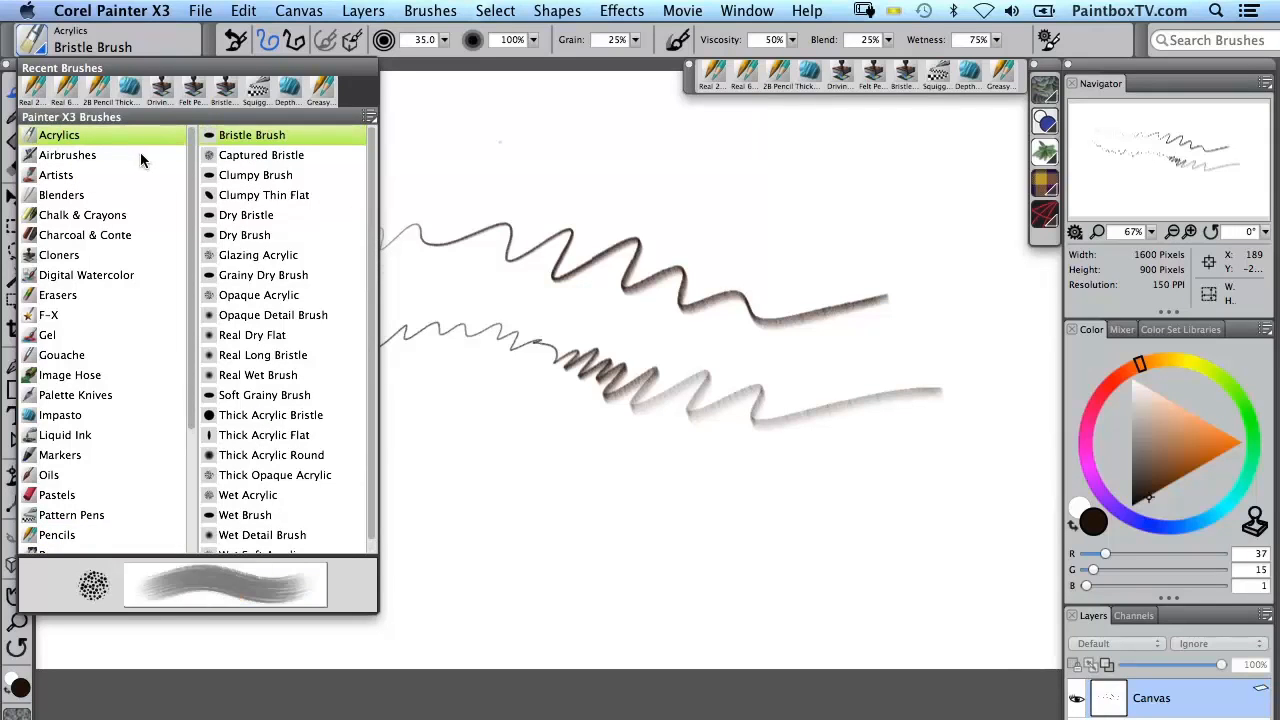
left_click(90, 158)
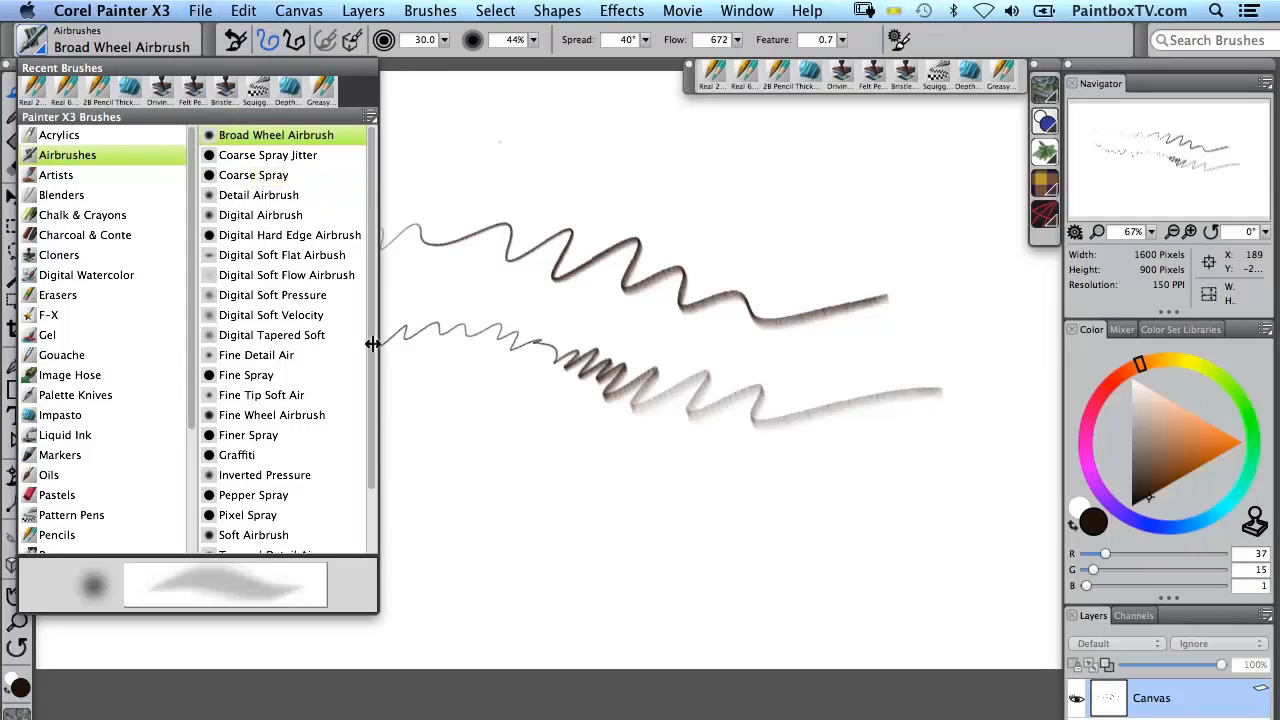
scroll(371, 340, "down", 3)
scroll(373, 449, "up", 3)
scroll(371, 240, "down", 3)
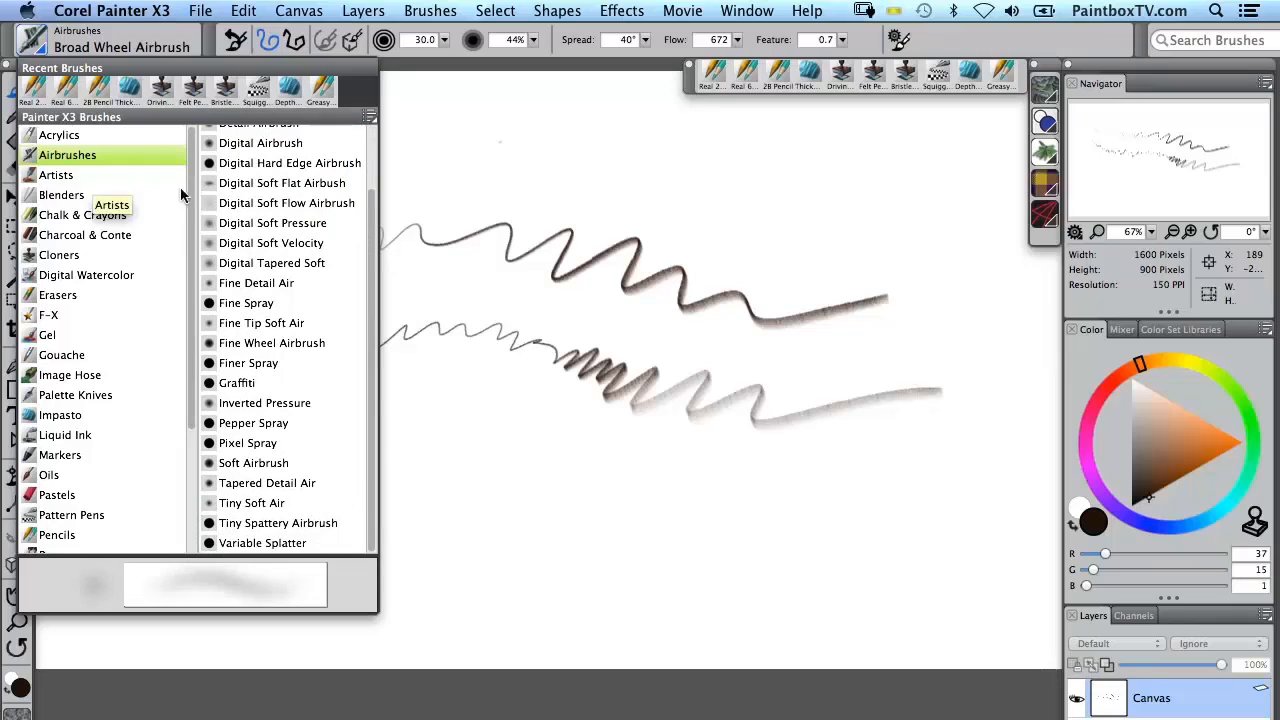
left_click_drag(186, 215, 176, 249)
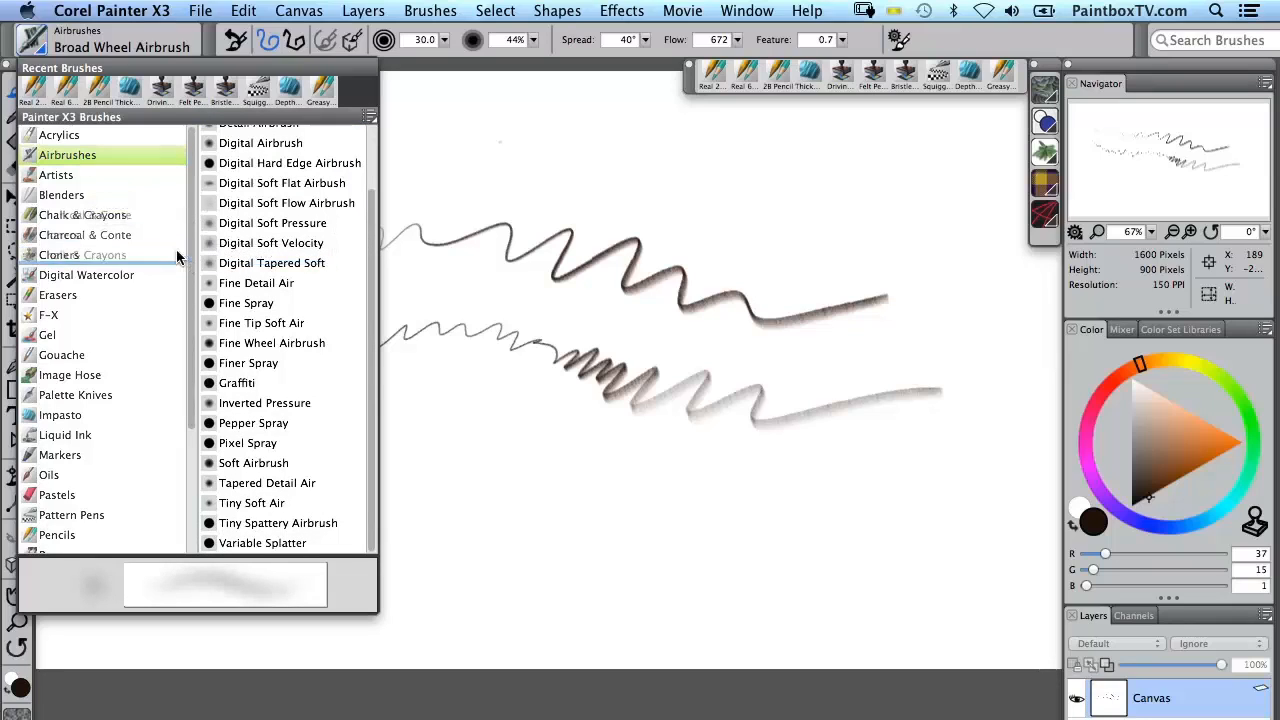
Paint long winding strokes across the canvas with the Sargent Super Jitter brush from the Artists category.
left_click(69, 174)
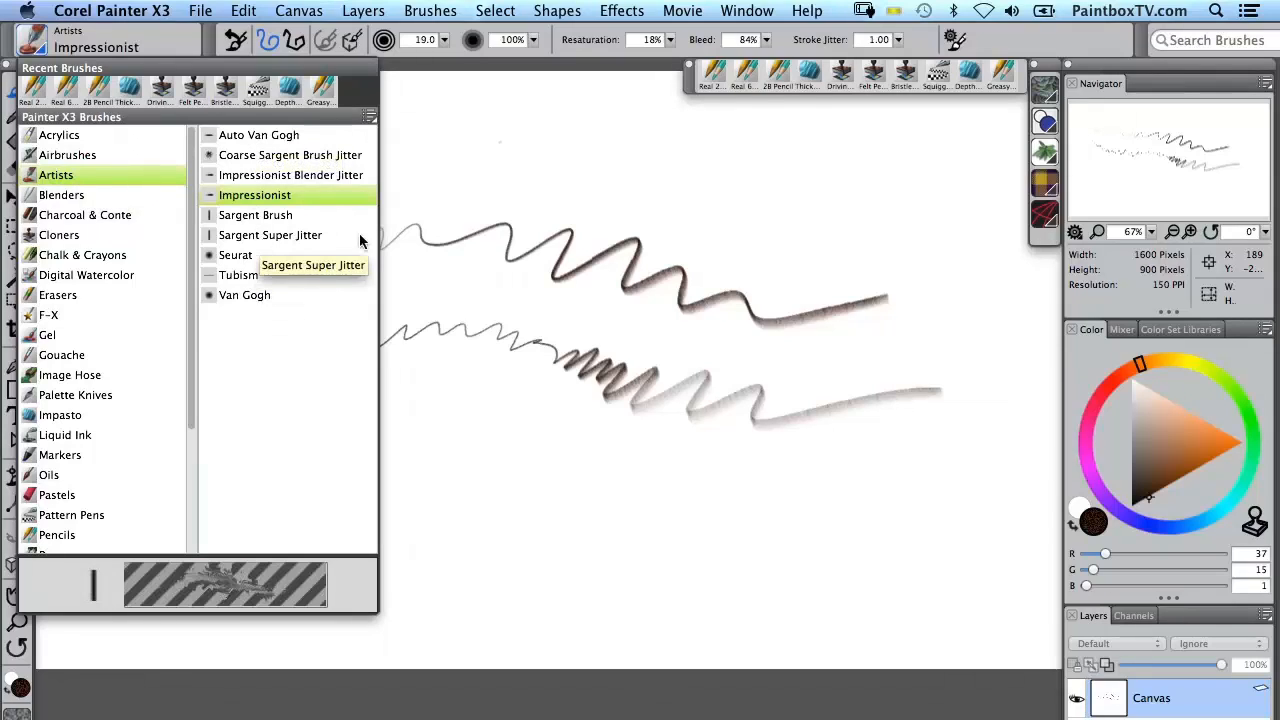
left_click(265, 237)
mouse_move(271, 249)
left_mouse_down()
mouse_move(352, 265)
mouse_move(482, 445)
mouse_move(511, 426)
mouse_move(424, 449)
mouse_move(572, 543)
mouse_move(696, 525)
mouse_move(815, 539)
mouse_move(890, 517)
mouse_move(951, 299)
mouse_move(858, 223)
mouse_move(651, 150)
mouse_move(572, 238)
mouse_move(567, 314)
mouse_move(518, 463)
mouse_move(420, 511)
mouse_move(270, 533)
mouse_move(167, 439)
mouse_move(144, 337)
mouse_move(149, 273)
mouse_move(209, 217)
mouse_move(293, 186)
mouse_move(430, 178)
mouse_move(643, 468)
mouse_move(765, 390)
left_mouse_up()
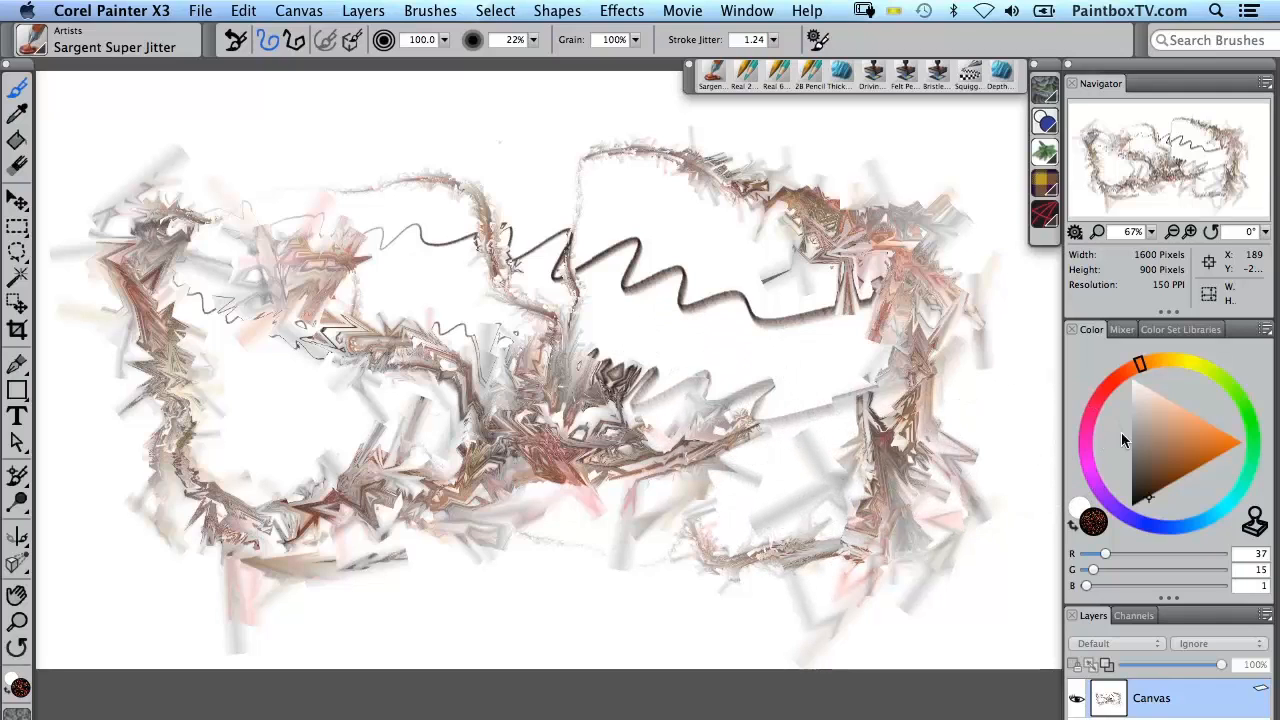
Set the colour to dark magenta (R 125, G 1, B 57) and paint jittered strokes along the canvas's lower and left areas.
left_click(1093, 420)
left_click(1188, 478)
mouse_move(790, 525)
left_mouse_down()
mouse_move(723, 571)
mouse_move(350, 520)
mouse_move(230, 440)
mouse_move(106, 543)
mouse_move(190, 360)
mouse_move(205, 365)
left_mouse_up()
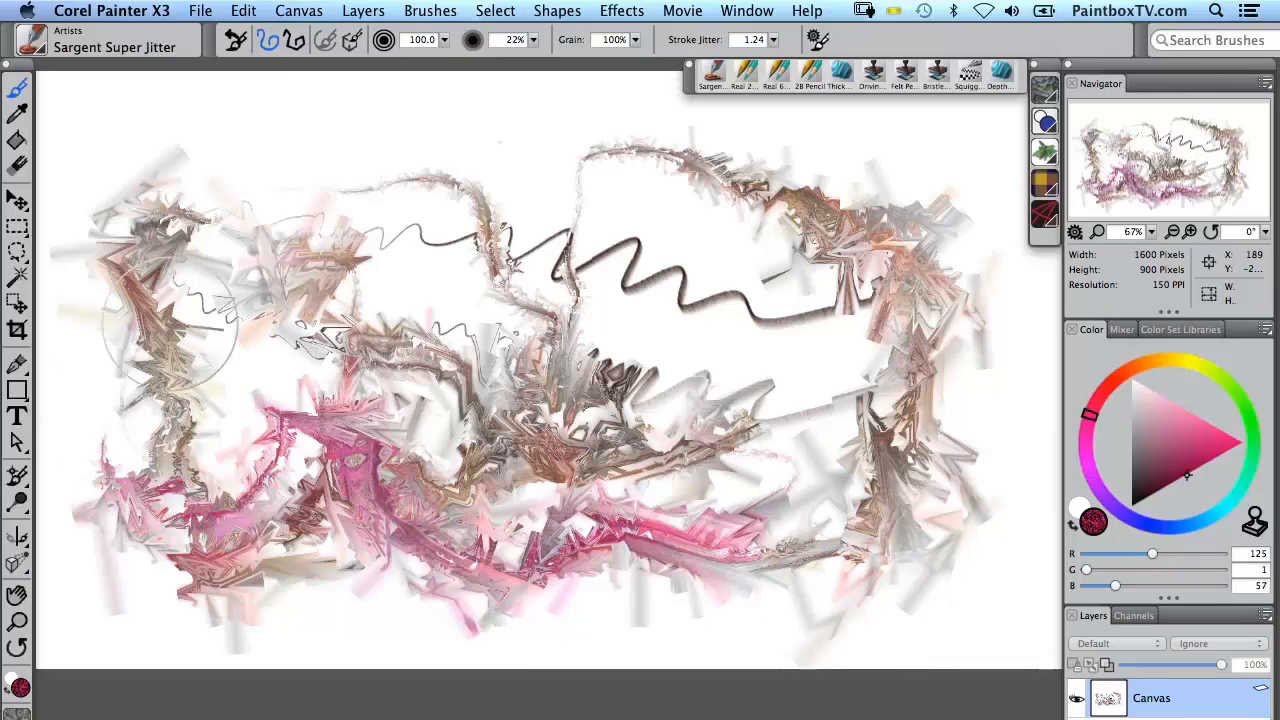
mouse_move(160, 323)
left_mouse_down()
mouse_move(132, 408)
mouse_move(198, 304)
mouse_move(242, 290)
left_mouse_up()
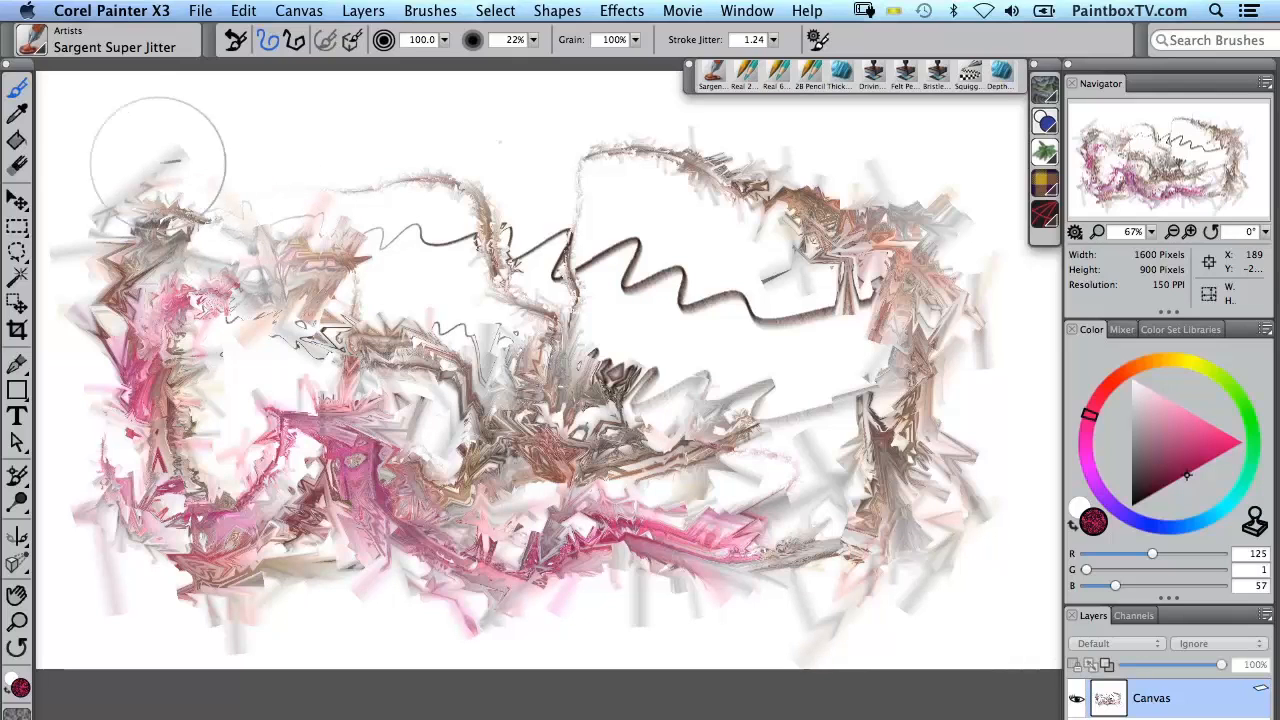
Paint bold curving strokes over the left and middle of the artwork with the Dry Ink brush from the Pens category.
left_click(33, 45)
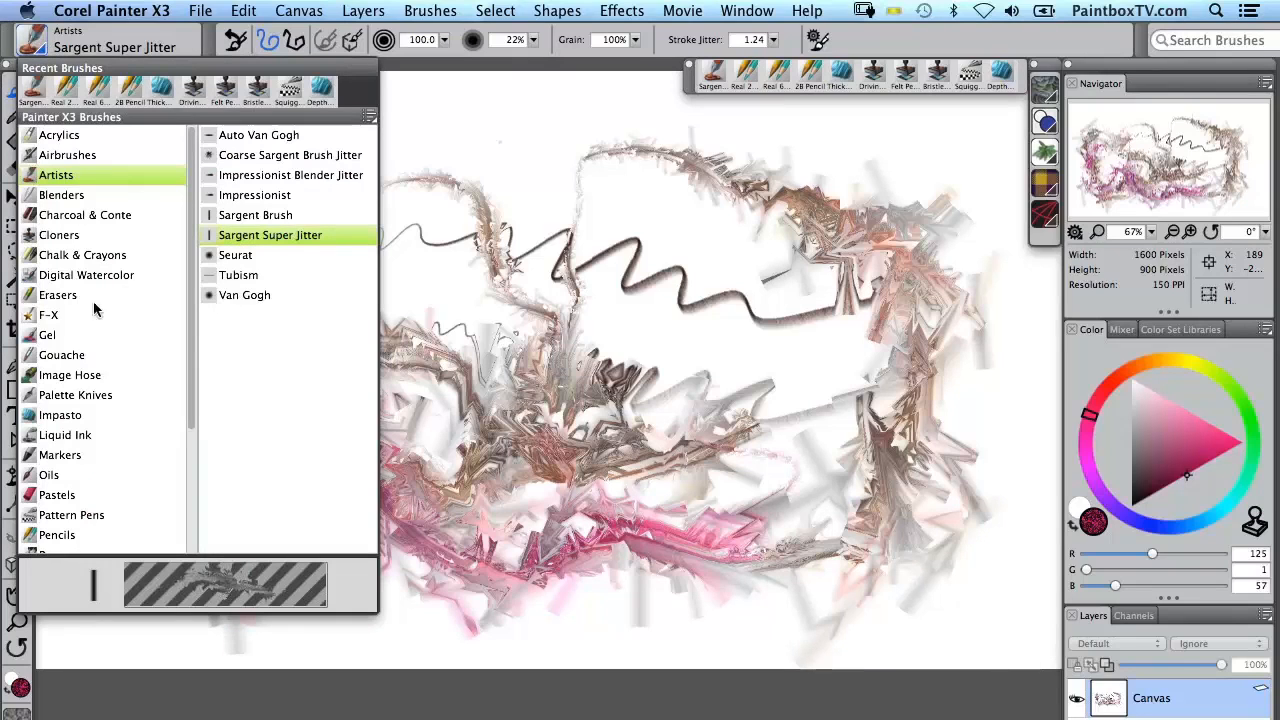
scroll(194, 428, "down", 5)
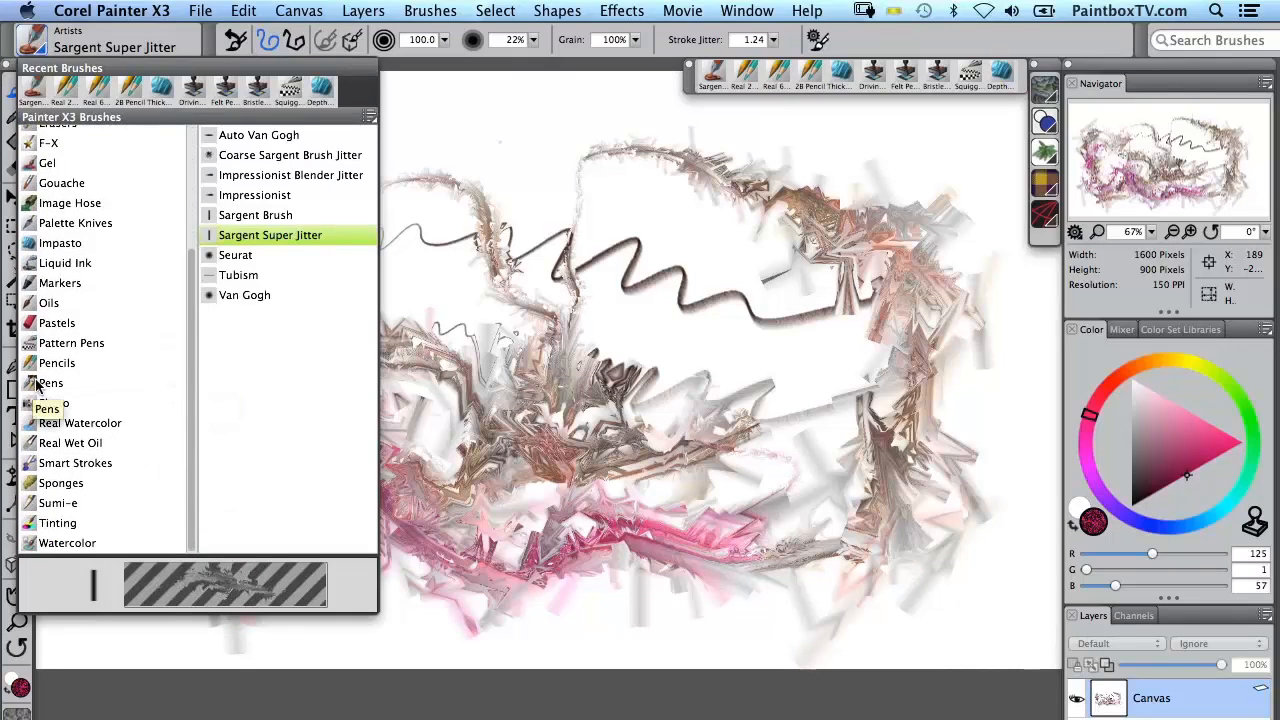
left_click(44, 384)
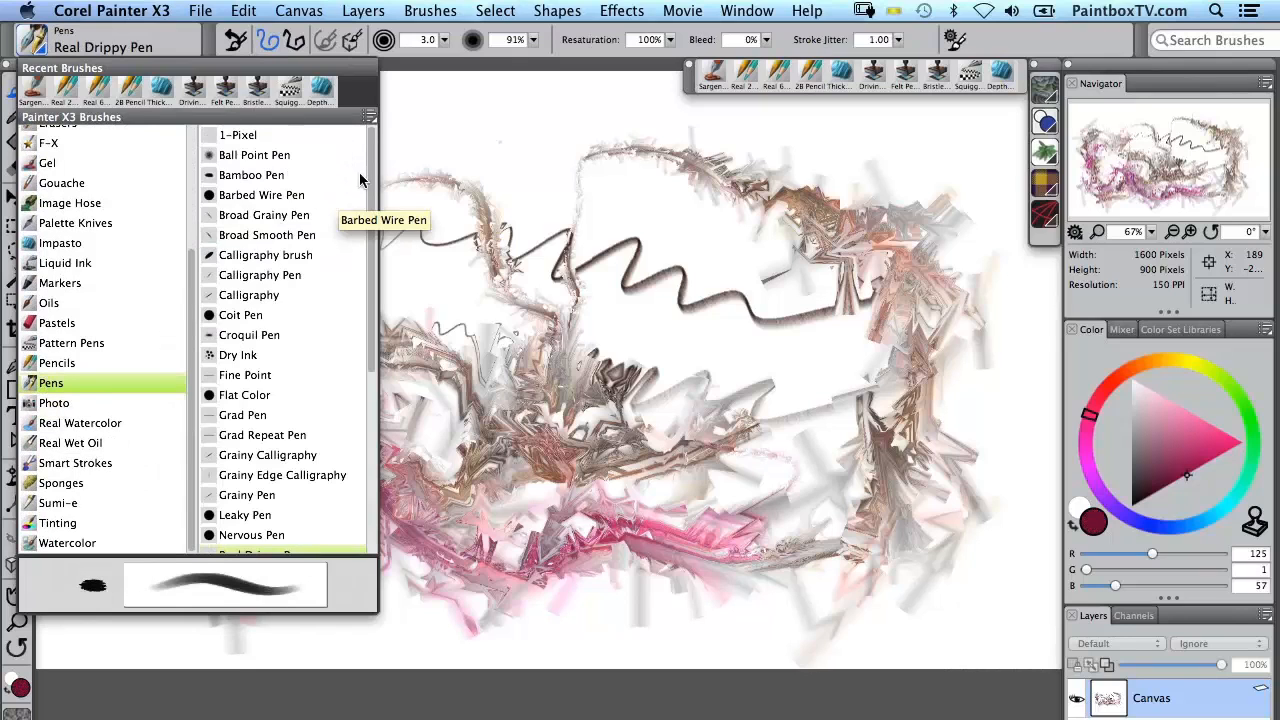
left_click_drag(374, 203, 374, 420)
mouse_move(367, 350)
left_mouse_down()
mouse_move(358, 148)
mouse_move(364, 304)
mouse_move(364, 160)
left_mouse_up()
left_click(240, 356)
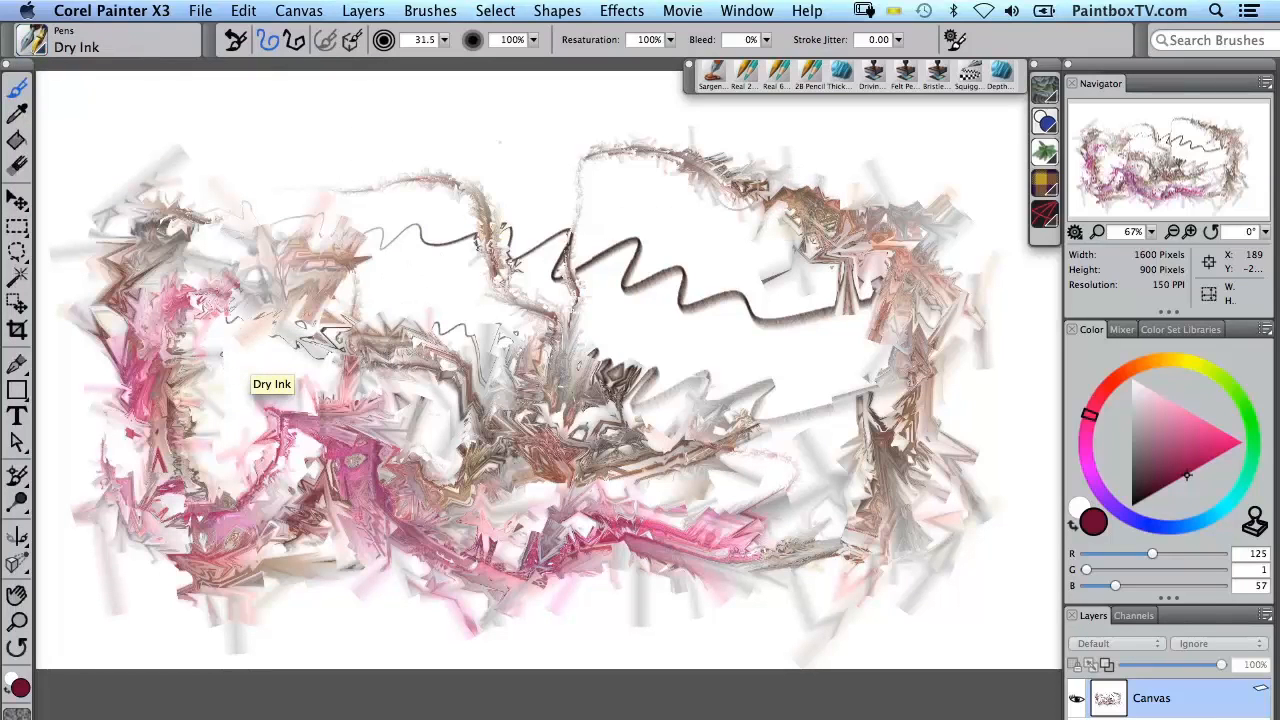
mouse_move(555, 226)
left_mouse_down()
mouse_move(637, 290)
mouse_move(748, 272)
mouse_move(630, 445)
mouse_move(425, 495)
mouse_move(385, 305)
mouse_move(270, 168)
mouse_move(195, 250)
mouse_move(182, 395)
mouse_move(200, 500)
mouse_move(180, 507)
mouse_move(462, 595)
left_mouse_up()
mouse_move(515, 530)
left_mouse_down()
mouse_move(490, 300)
mouse_move(580, 170)
left_mouse_up()
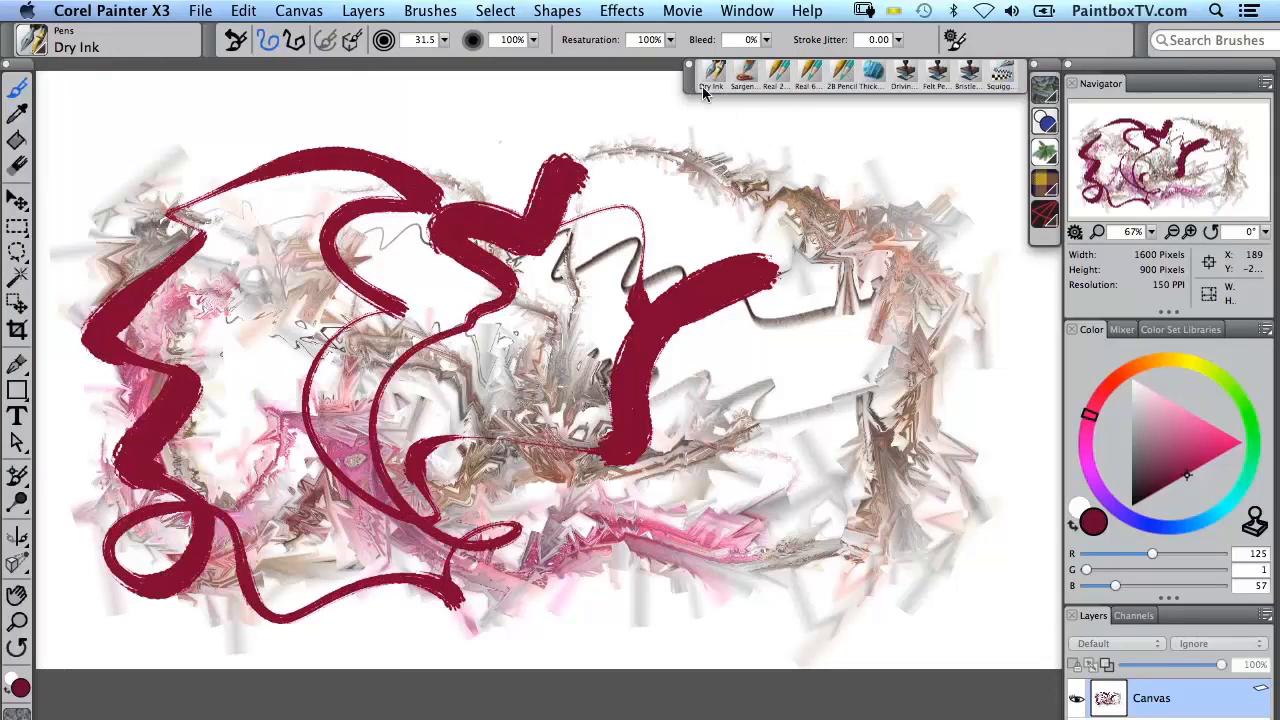
Place the brush search bar below the Recent Brushes bar and search for "sargent".
left_click(1150, 38)
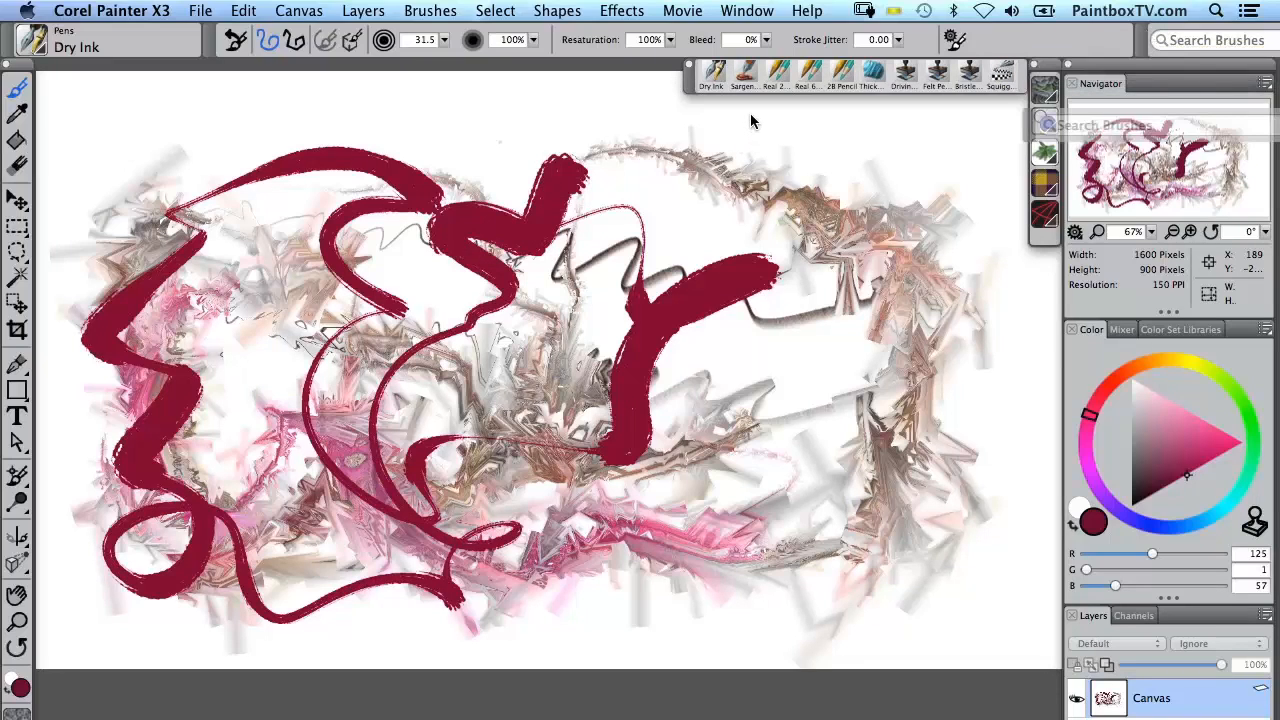
left_click_drag(743, 112, 745, 124)
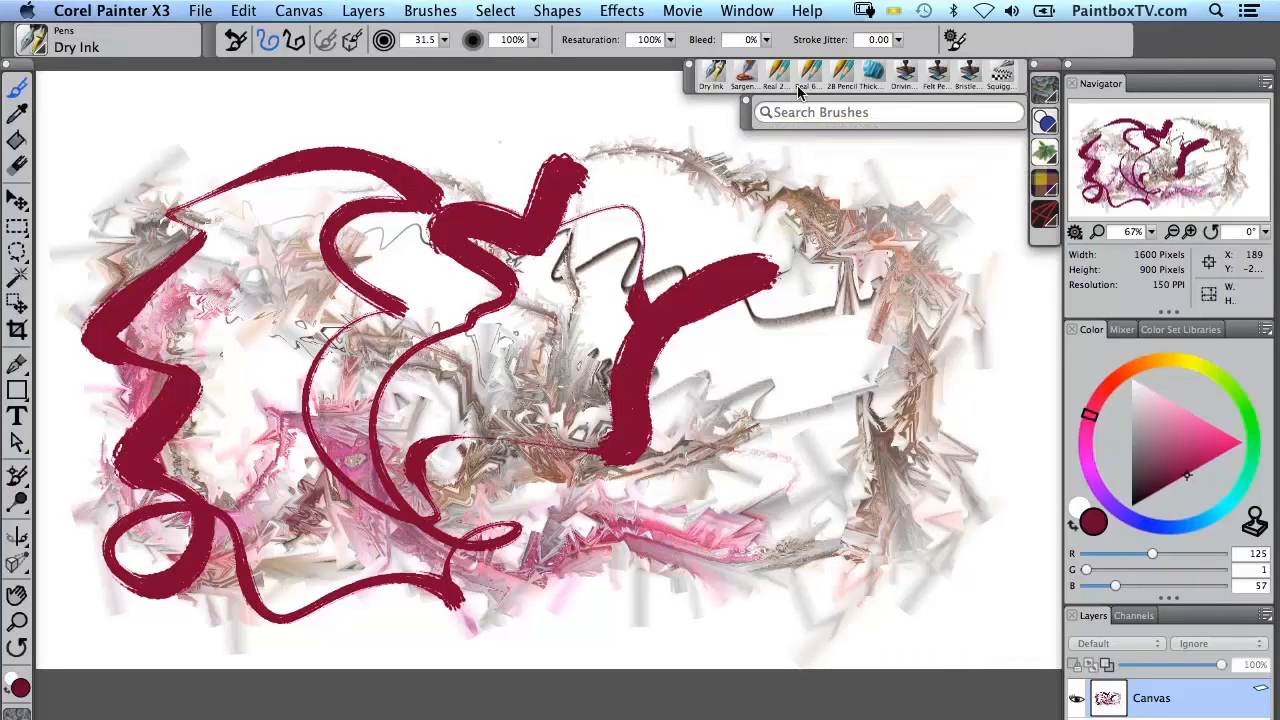
type("sargent")
key("Return")
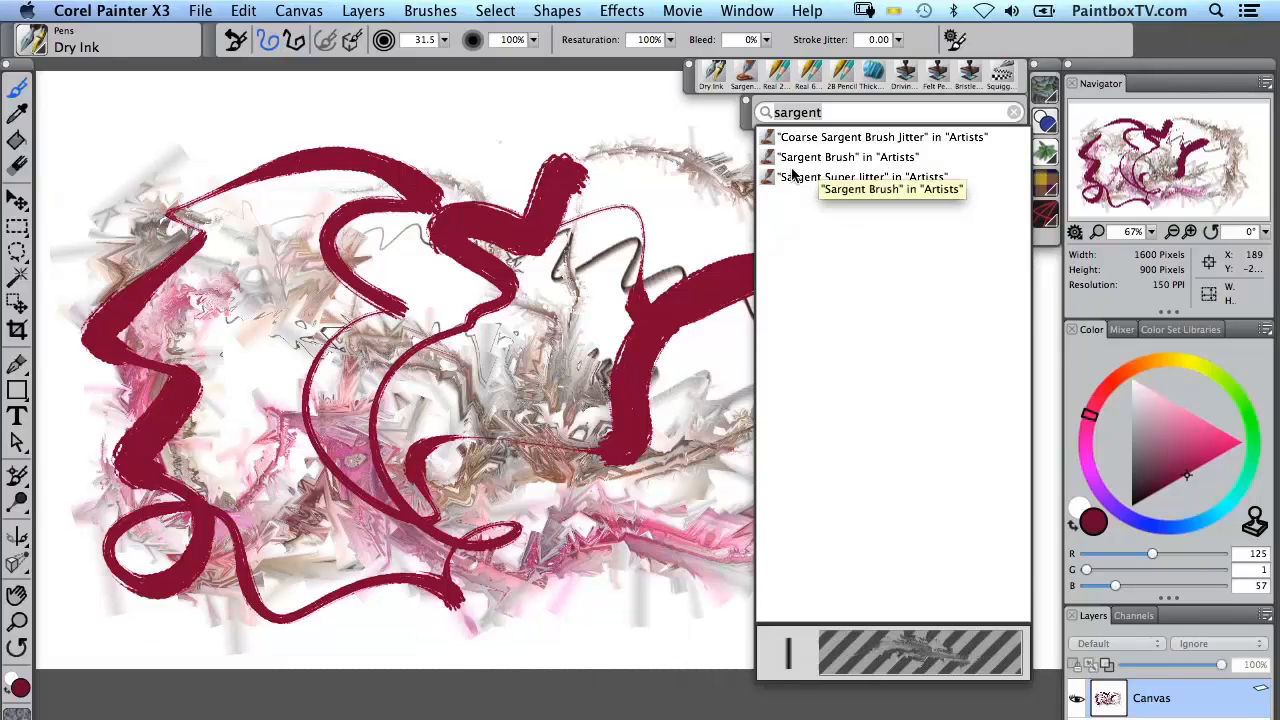
Paint smeared strokes over the right half of the artwork with Coarse Sargent Brush Jitter and clear the brush search.
left_click(847, 136)
mouse_move(490, 300)
left_mouse_down()
mouse_move(605, 308)
mouse_move(723, 340)
mouse_move(690, 268)
mouse_move(683, 210)
mouse_move(843, 282)
mouse_move(825, 315)
mouse_move(705, 352)
mouse_move(734, 452)
mouse_move(789, 384)
left_mouse_up()
left_click(1014, 112)
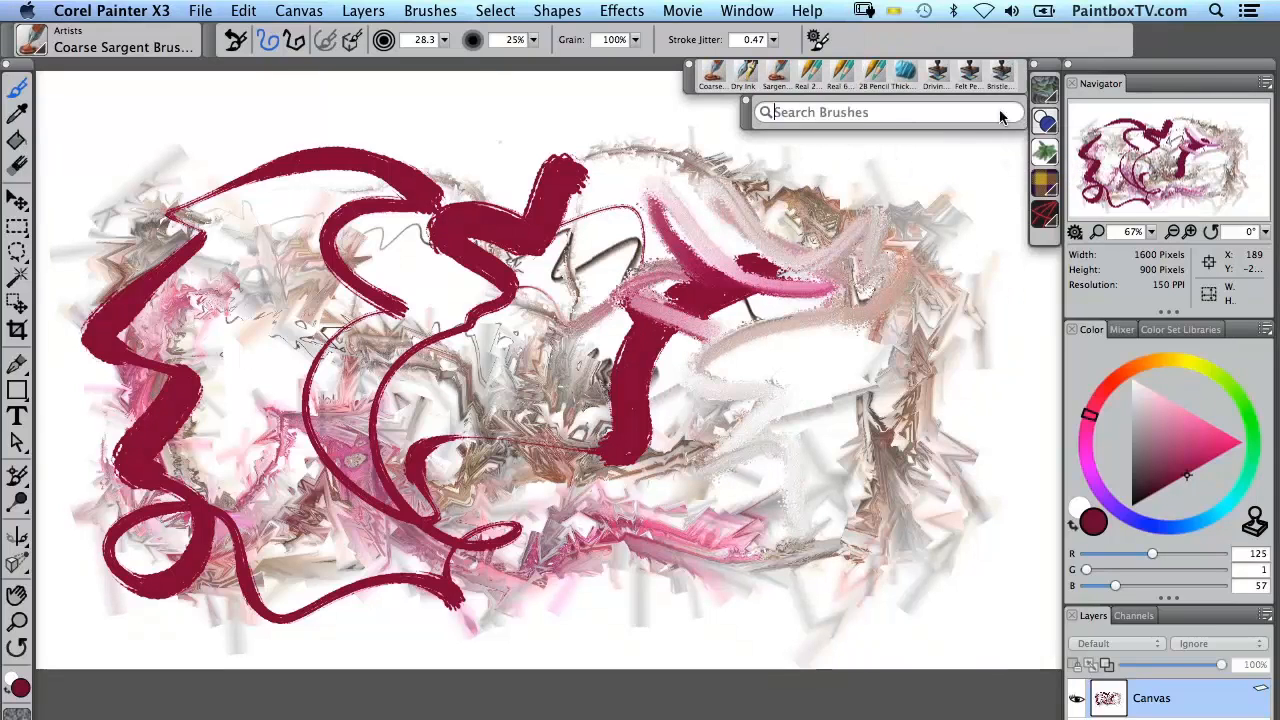
Search the brushes for "dry ink", choose Dry Ink in Pens, and paint bold curving strokes over the middle and right of the artwork.
type("dry ink")
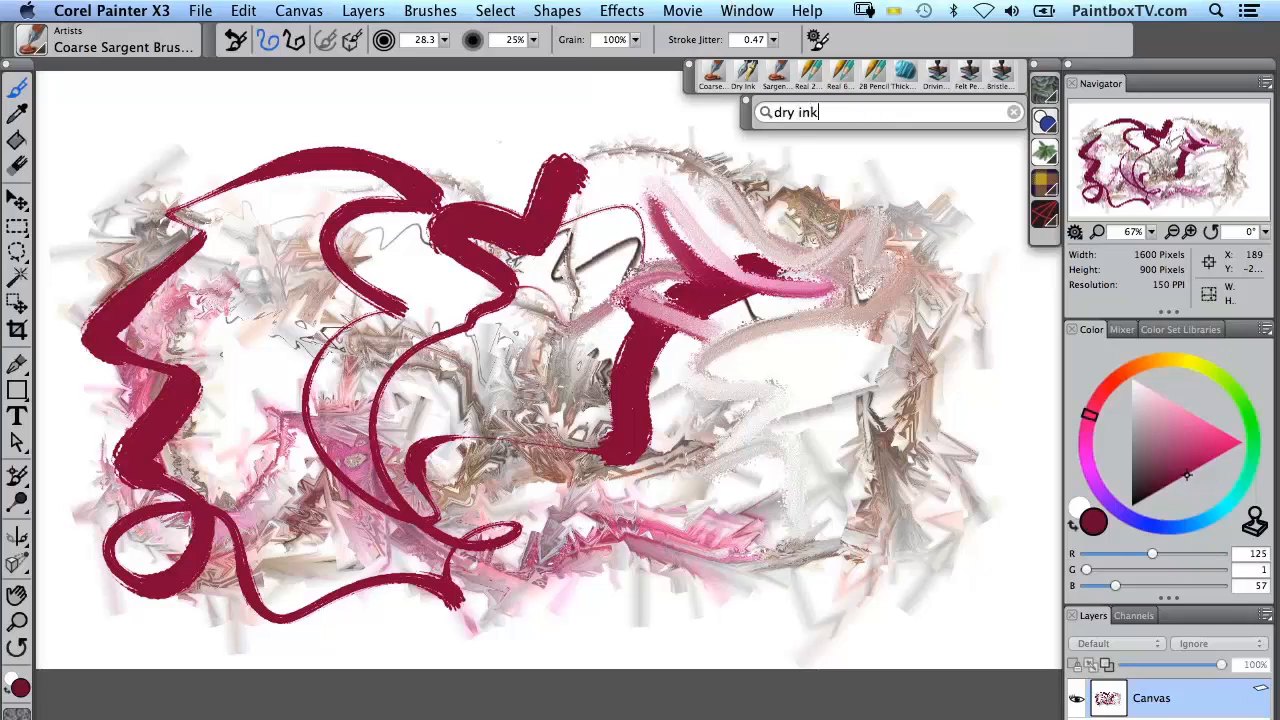
key("Return")
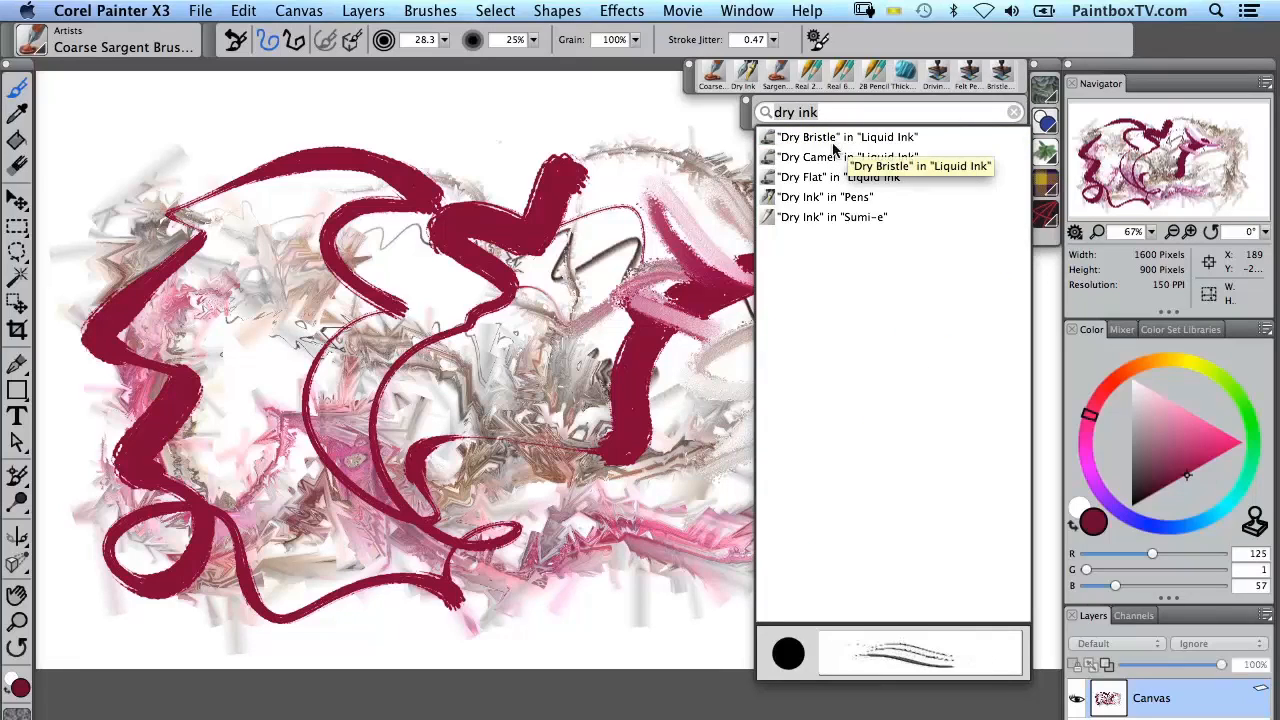
left_click(806, 198)
mouse_move(568, 228)
left_mouse_down()
mouse_move(860, 305)
mouse_move(735, 378)
mouse_move(820, 445)
mouse_move(780, 575)
mouse_move(665, 485)
mouse_move(550, 445)
mouse_move(445, 345)
left_mouse_up()
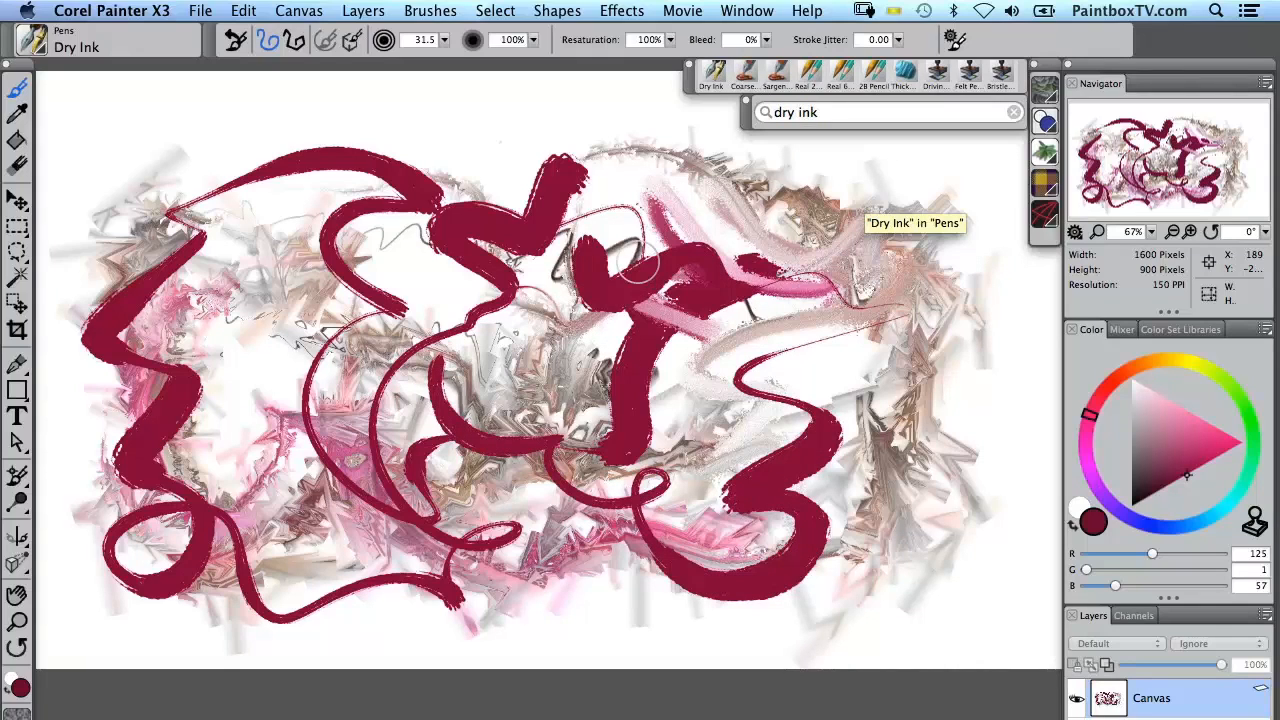
Undo the latest Dry Ink and Coarse Sargent strokes one at a time.
left_click(243, 10)
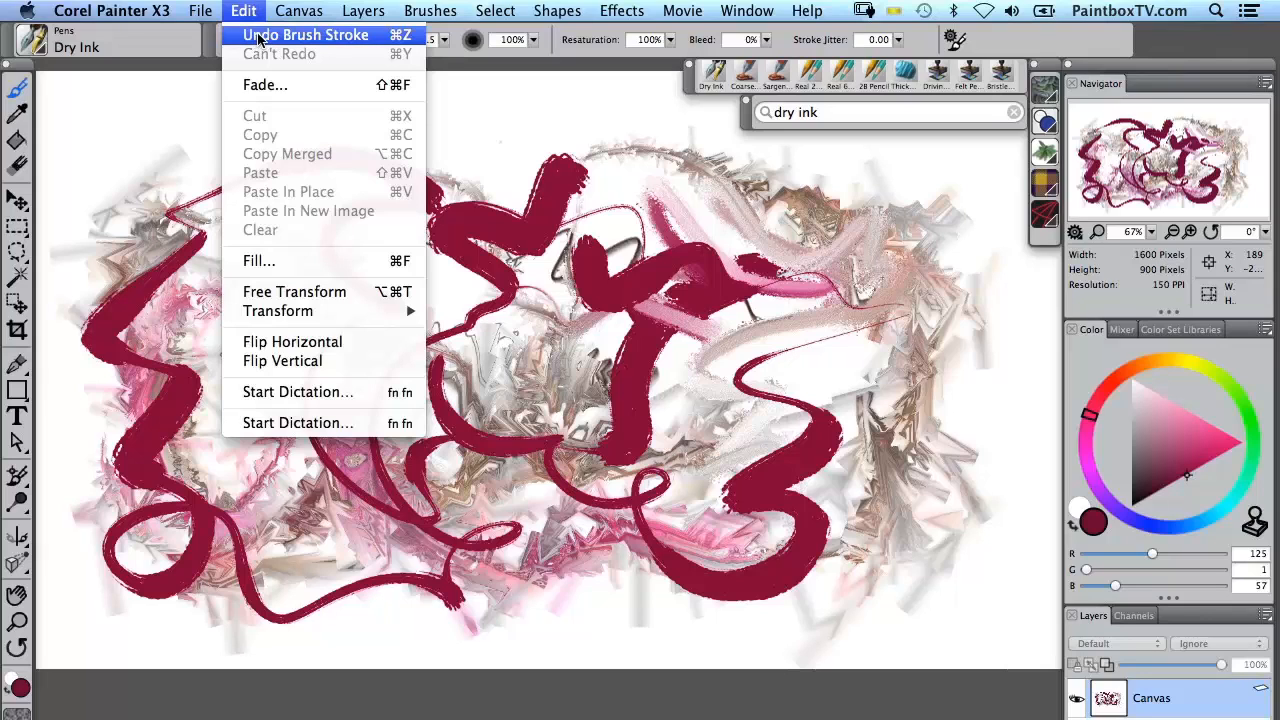
left_click(258, 37)
left_click(252, 11)
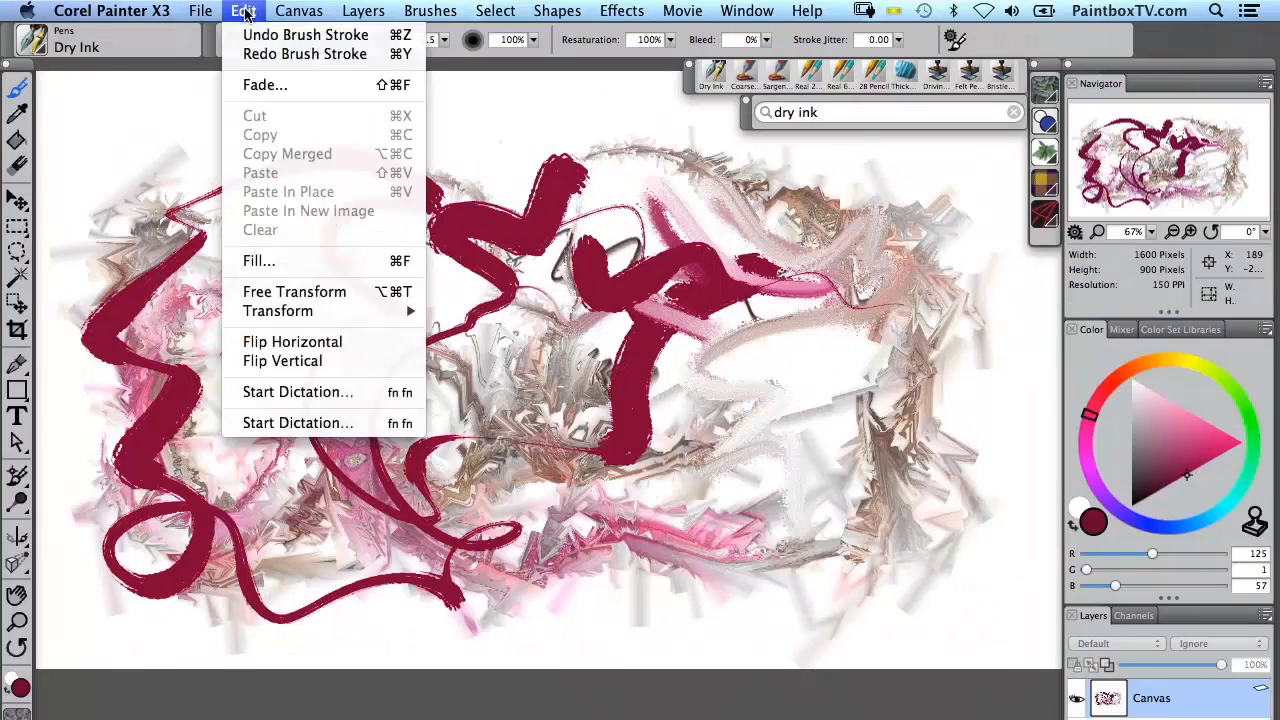
left_click(250, 35)
left_click(243, 11)
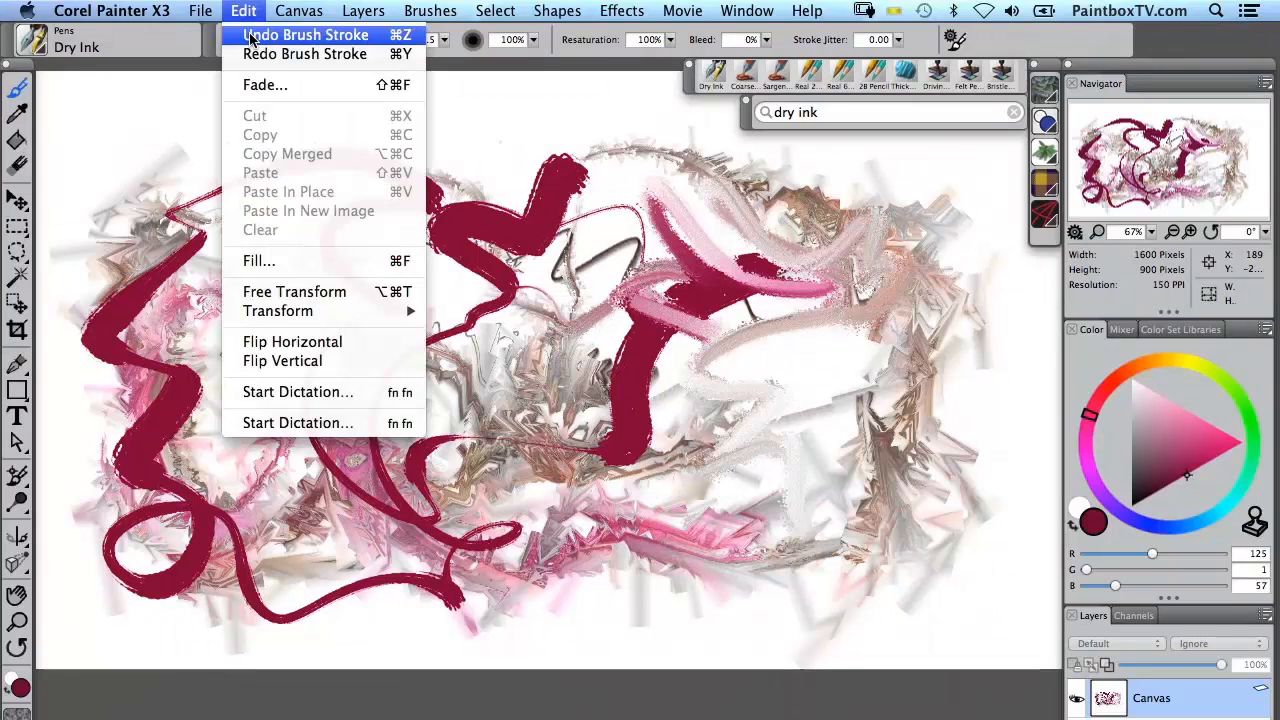
left_click(250, 37)
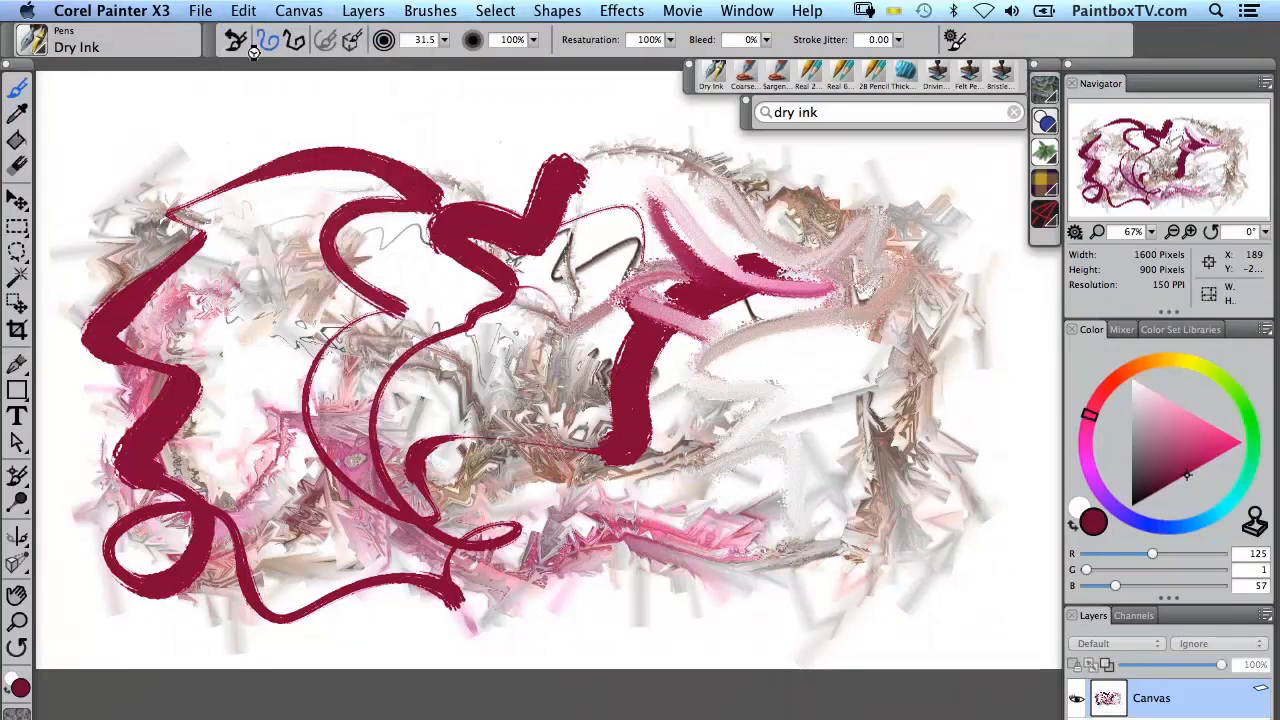
Examine the Undo Levels setting in the Performance preferences and accept the dialog.
left_click(131, 12)
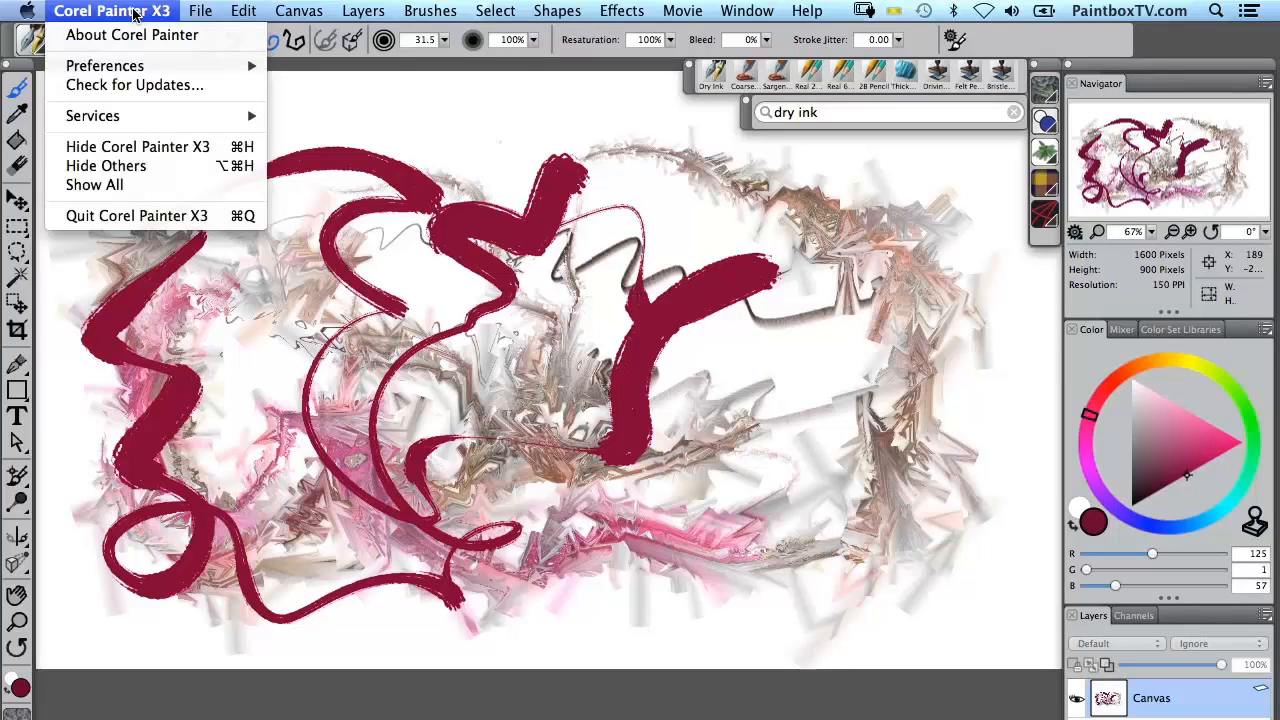
mouse_move(136, 68)
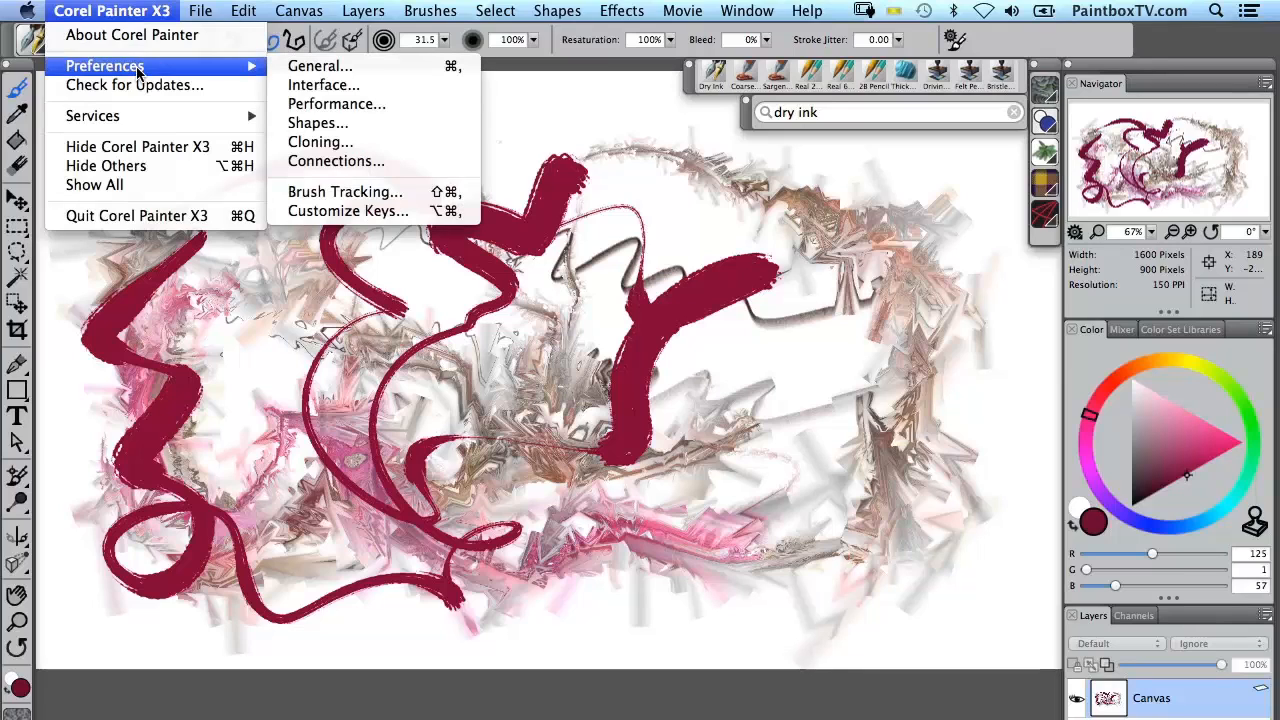
left_click(336, 104)
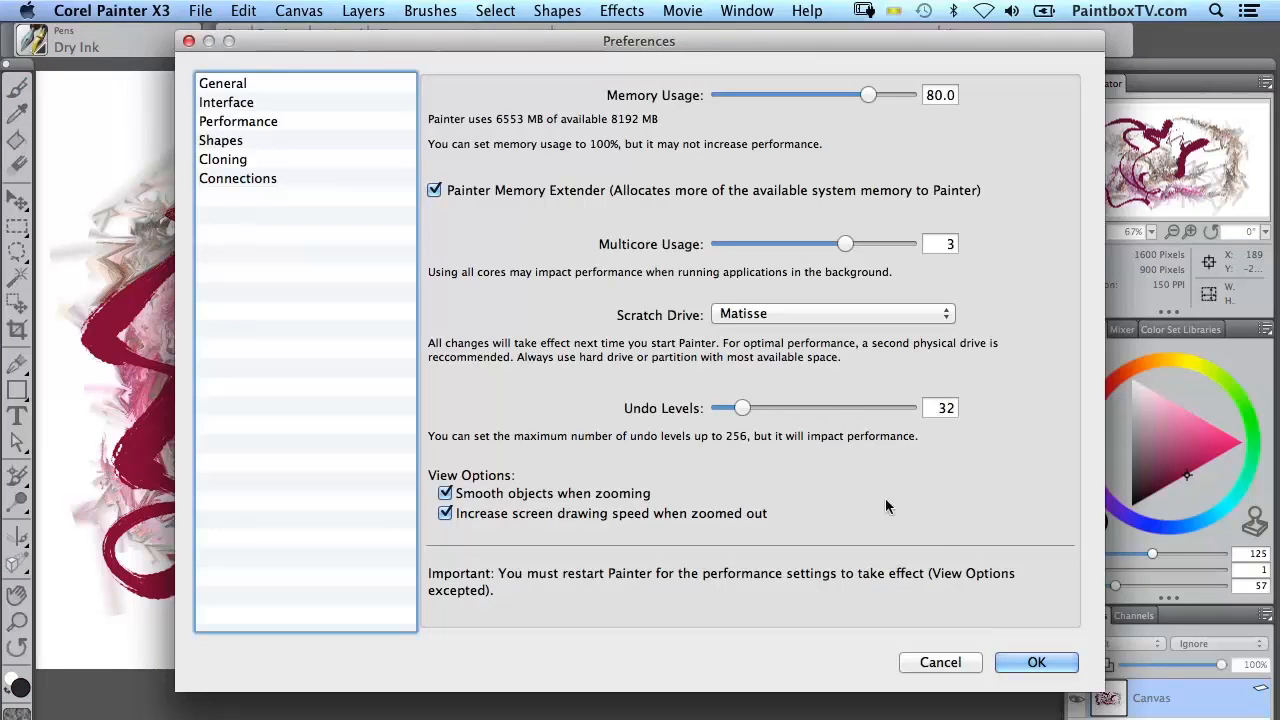
left_click(1045, 672)
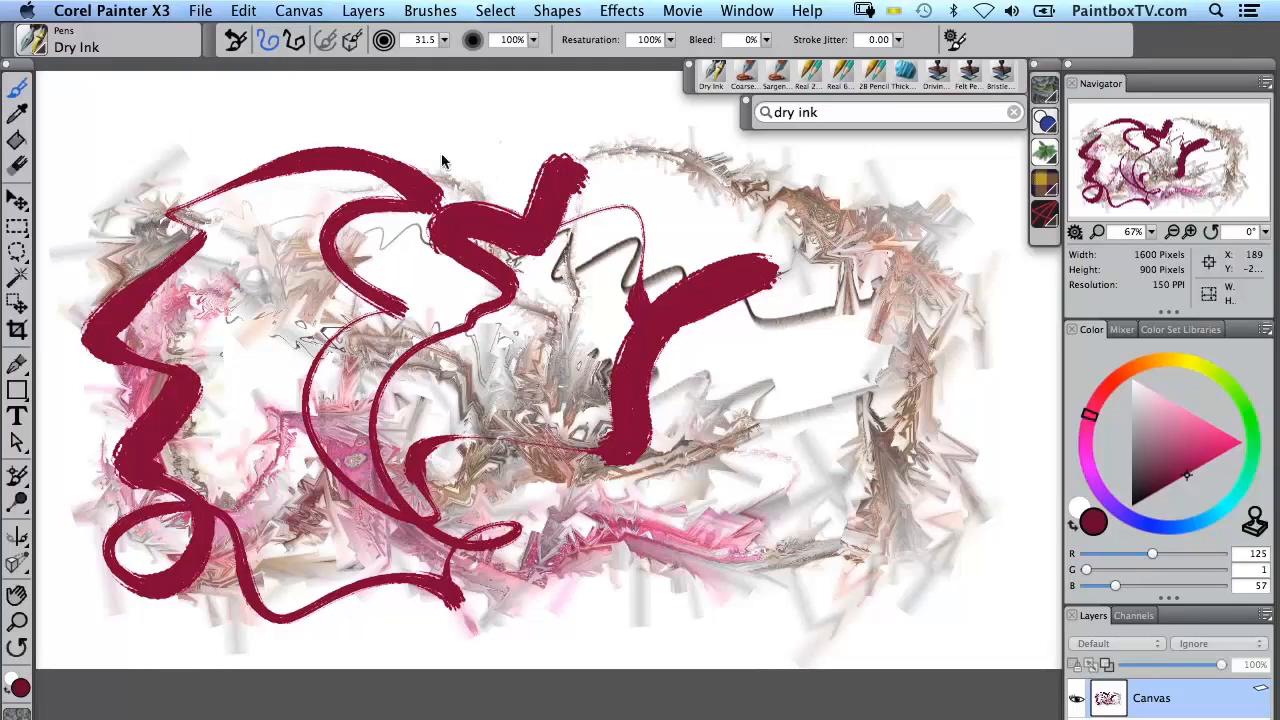
Paint more curving Dry Ink strokes across the middle and lower right, and clear the canvas by selecting everything and deleting it.
mouse_move(445, 300)
left_mouse_down()
mouse_move(565, 510)
mouse_move(858, 414)
mouse_move(794, 371)
mouse_move(825, 515)
mouse_move(652, 600)
left_mouse_up()
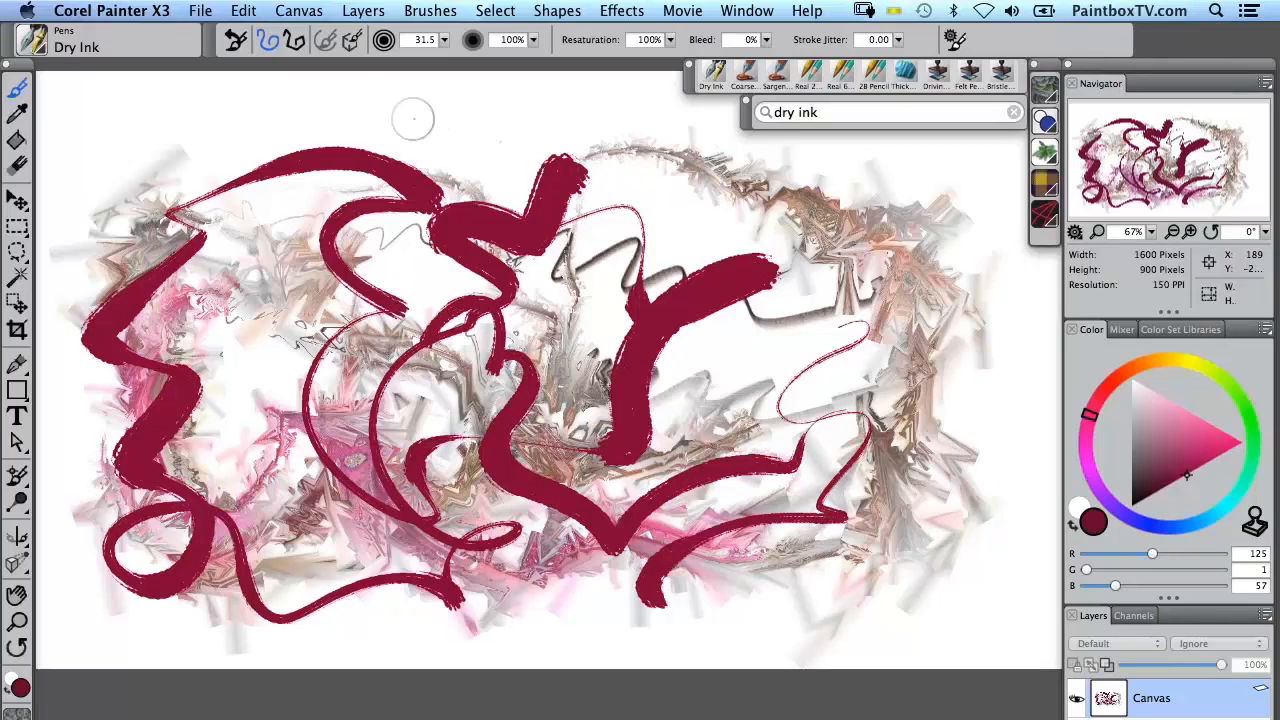
left_click(497, 11)
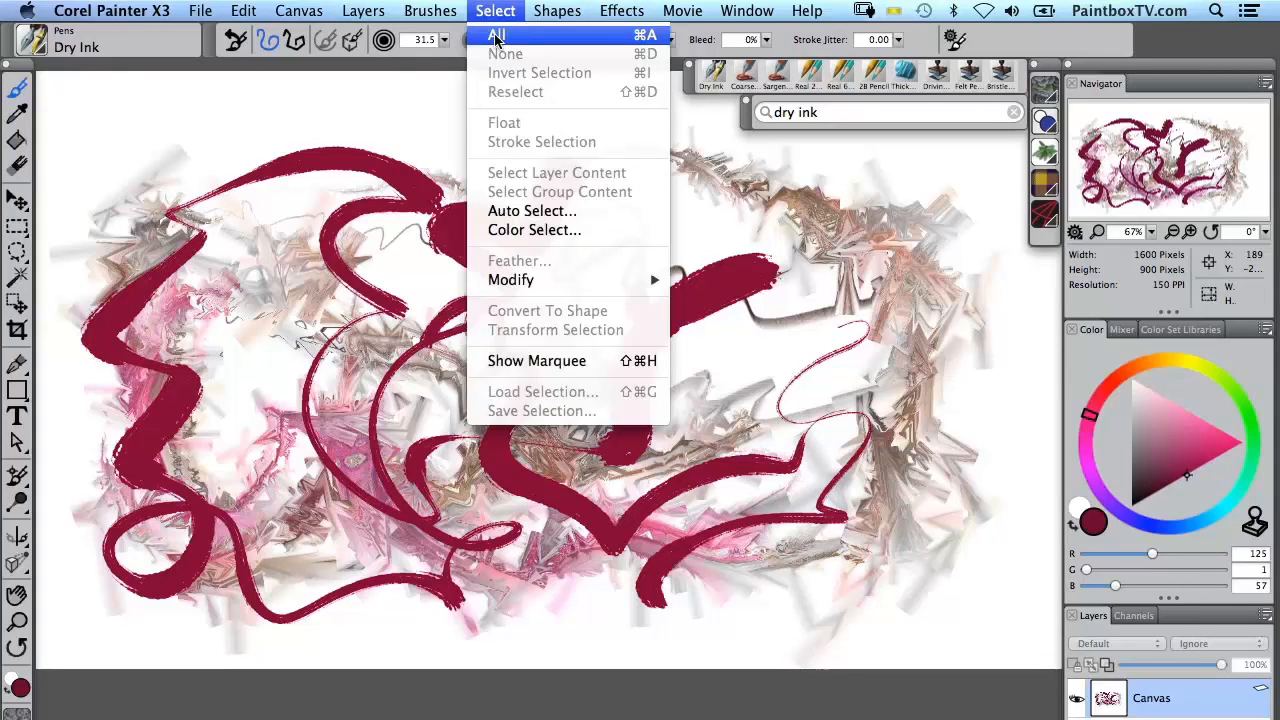
left_click(496, 36)
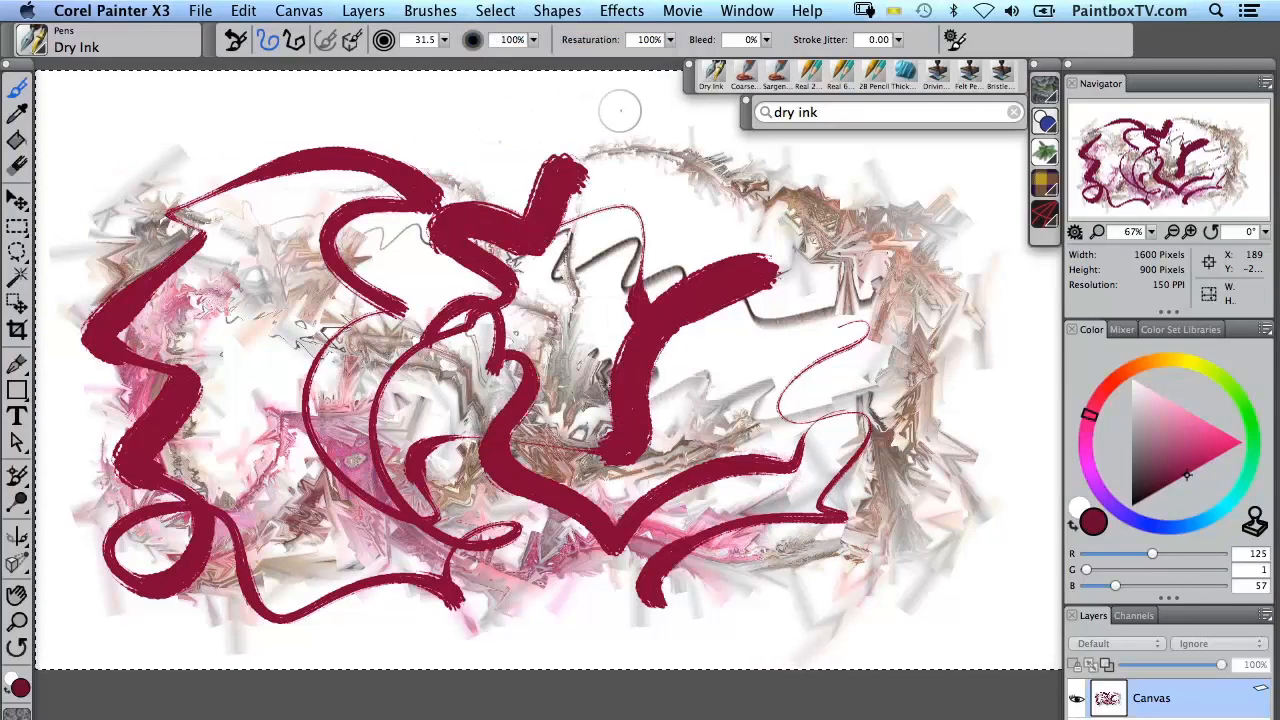
key("BackSpace")
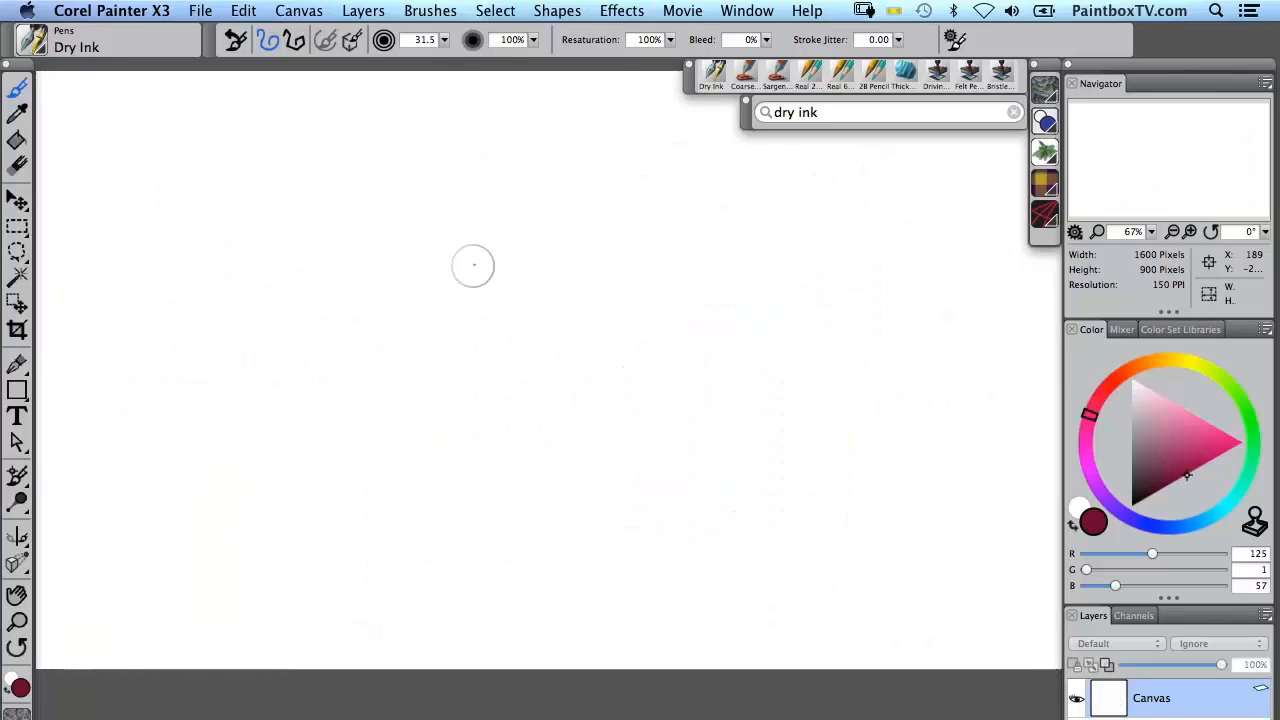